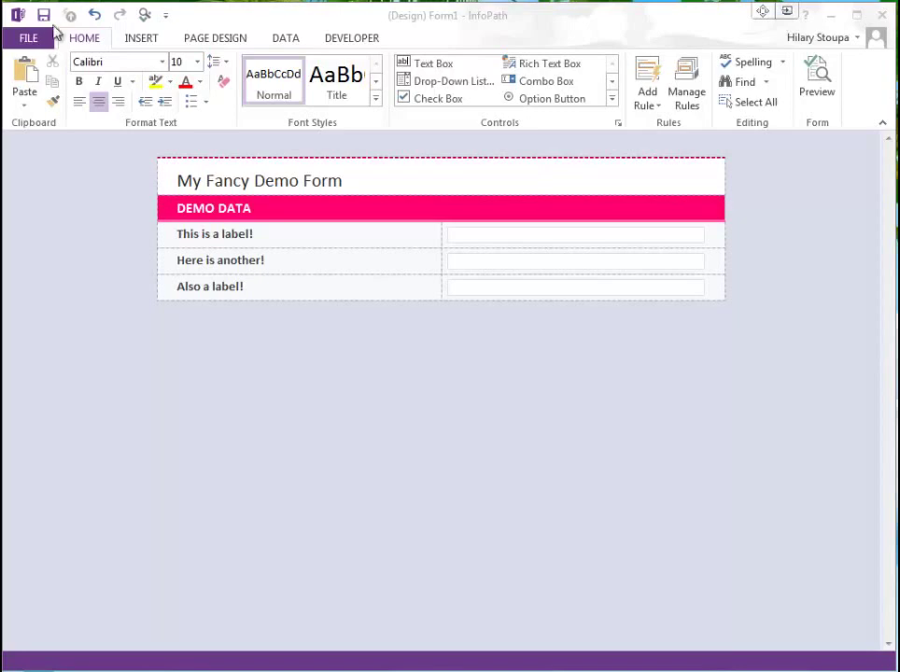
pyautogui.click(21, 44)
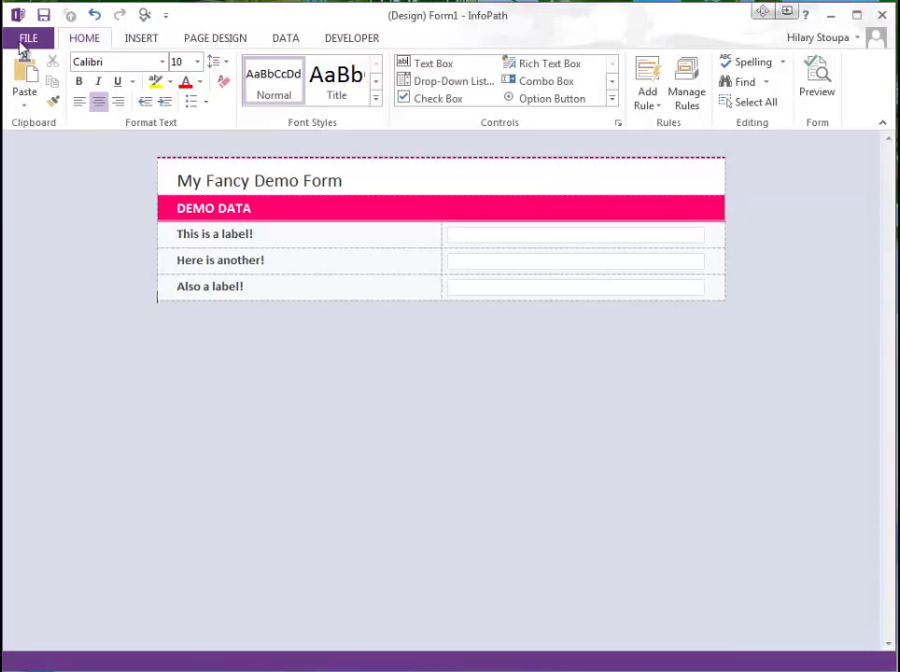
pyautogui.click(22, 44)
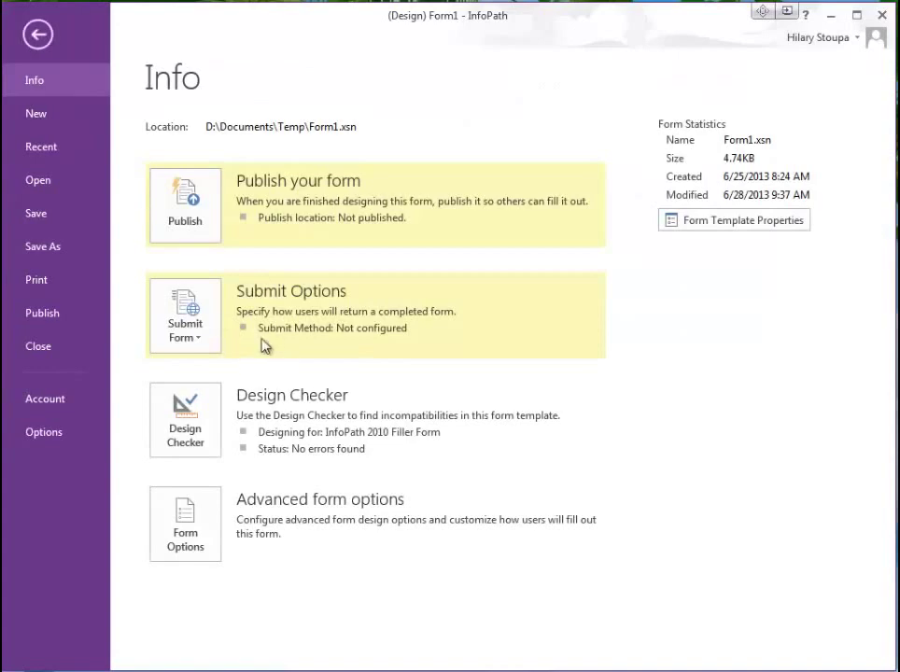
pyautogui.click(53, 314)
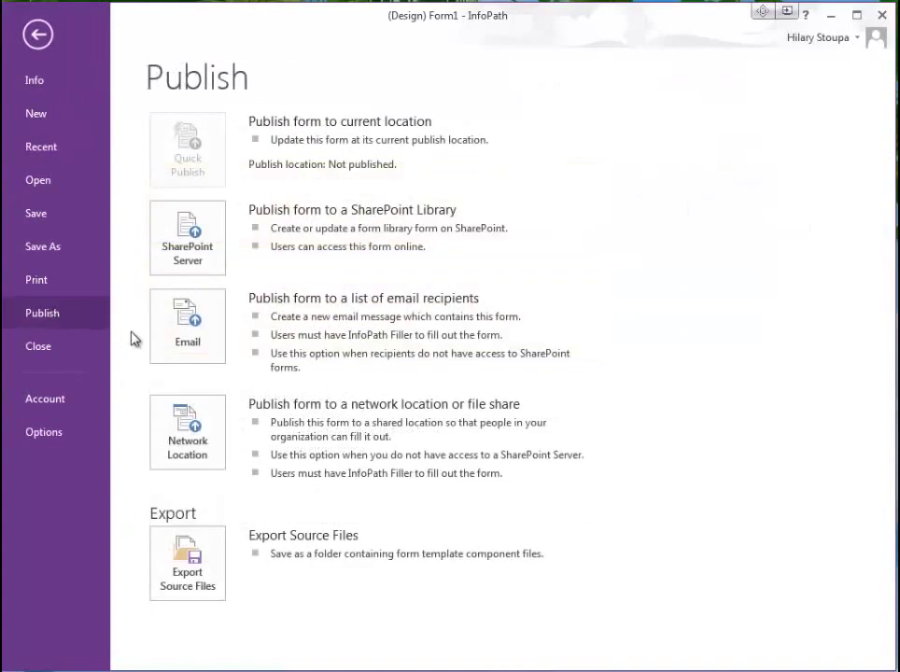
pyautogui.click(191, 227)
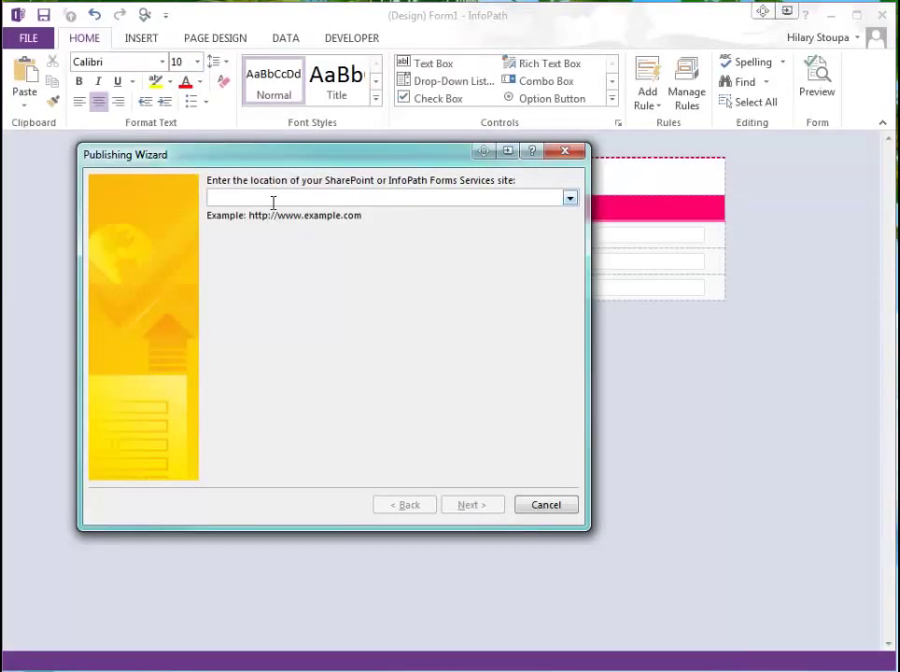
pyautogui.write('http://tshp2010/')
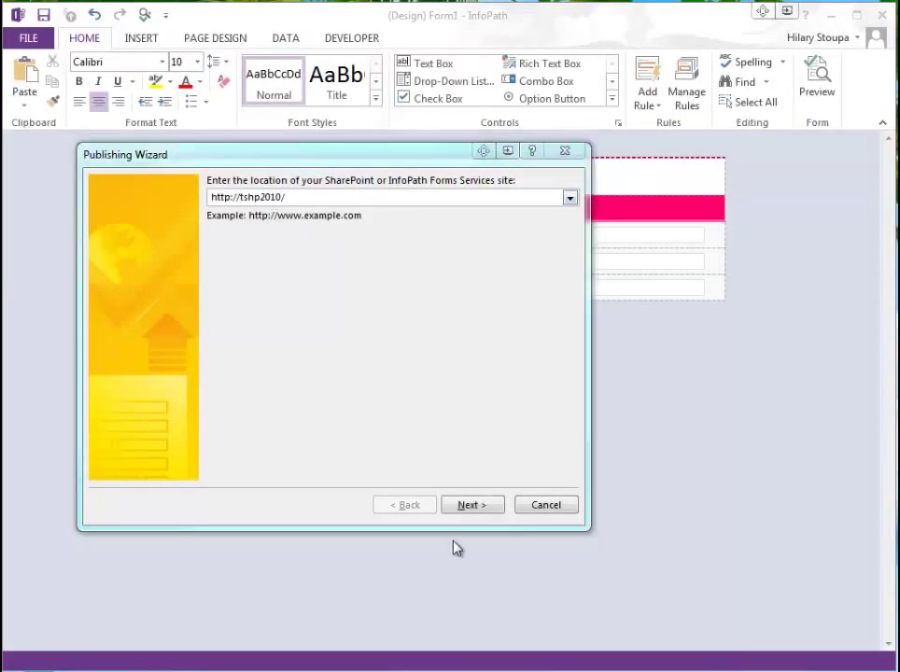
pyautogui.click(474, 510)
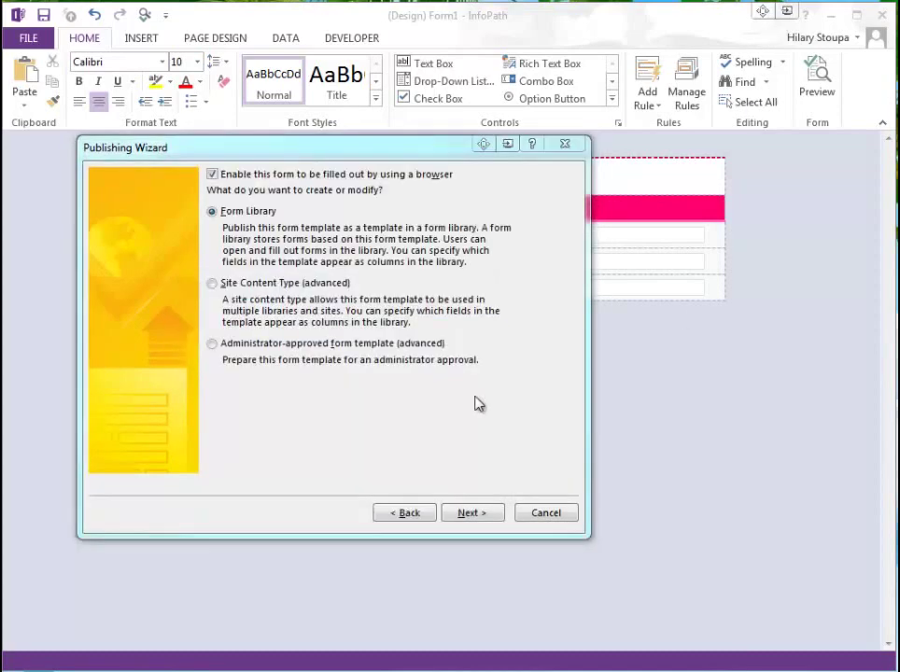
# Choose an administrator-approved form template and set its location to C:\Qdabra\DAT\MyDemoTestFormThatCanBeDeletedLater.xsn.
pyautogui.click(212, 344)
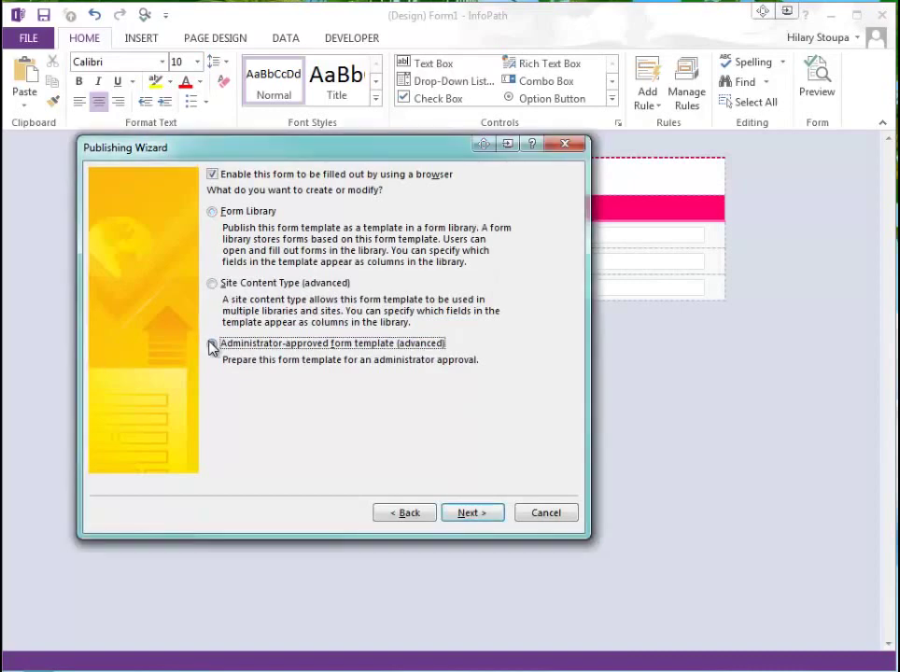
pyautogui.click(470, 513)
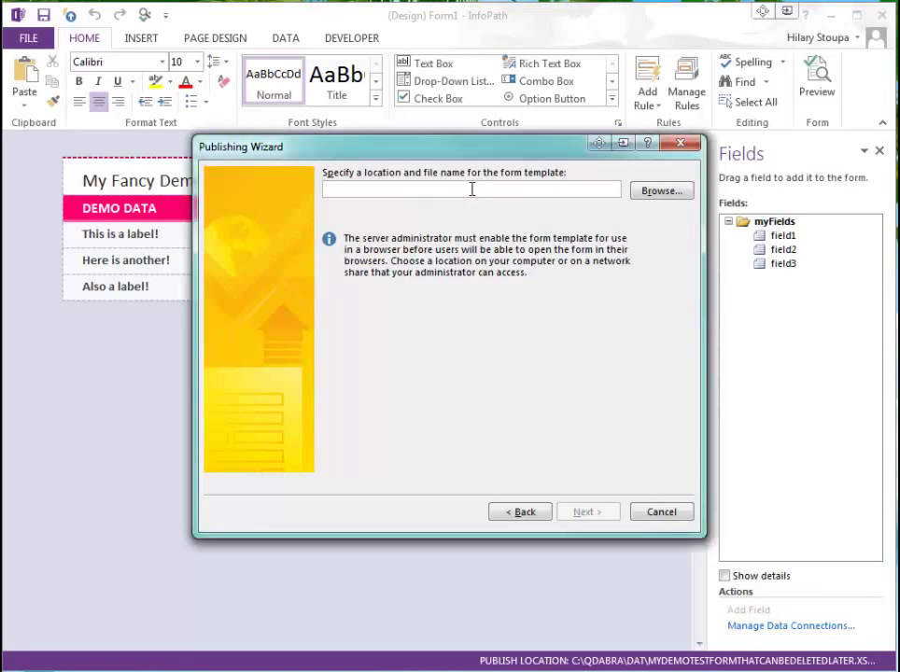
pyautogui.write('C:\\Qdabra\\DAT\\MyDemoTestFormThatCanBeDeletedLater.xsn')
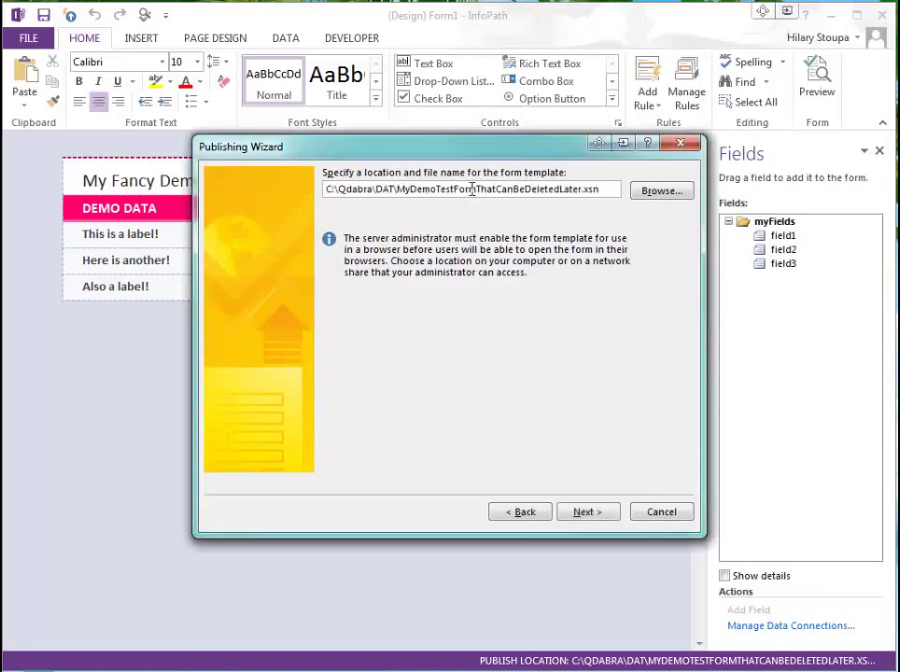
pyautogui.click(611, 520)
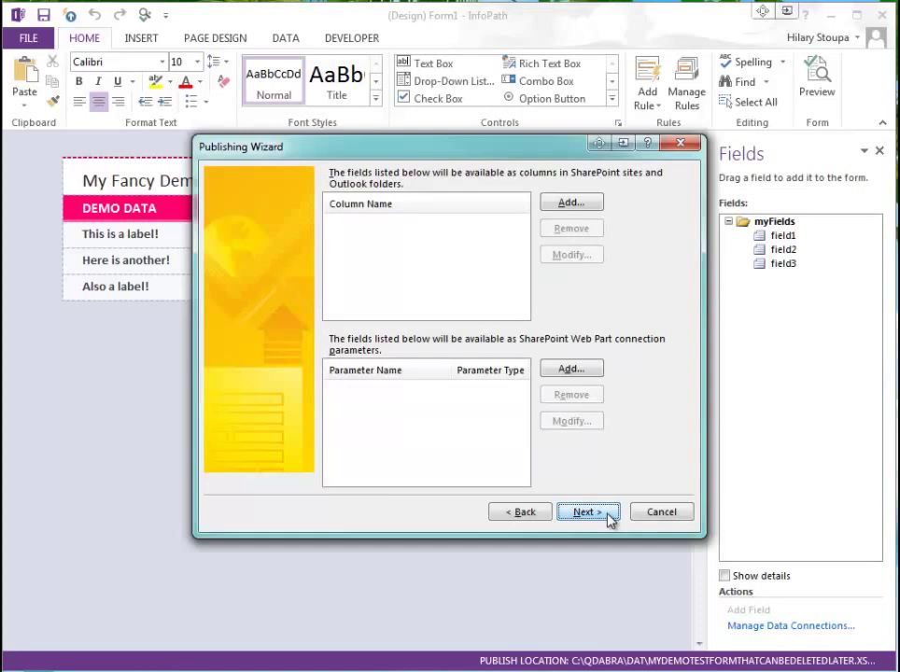
# Publish the form template without adding any columns or web part parameters, and close the Publishing Wizard.
pyautogui.click(610, 519)
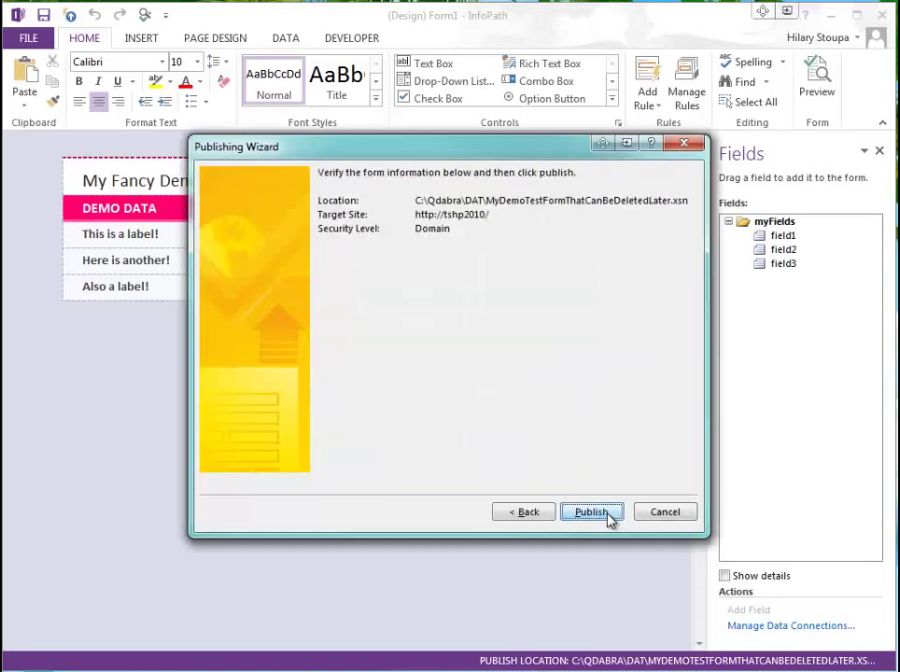
pyautogui.click(591, 513)
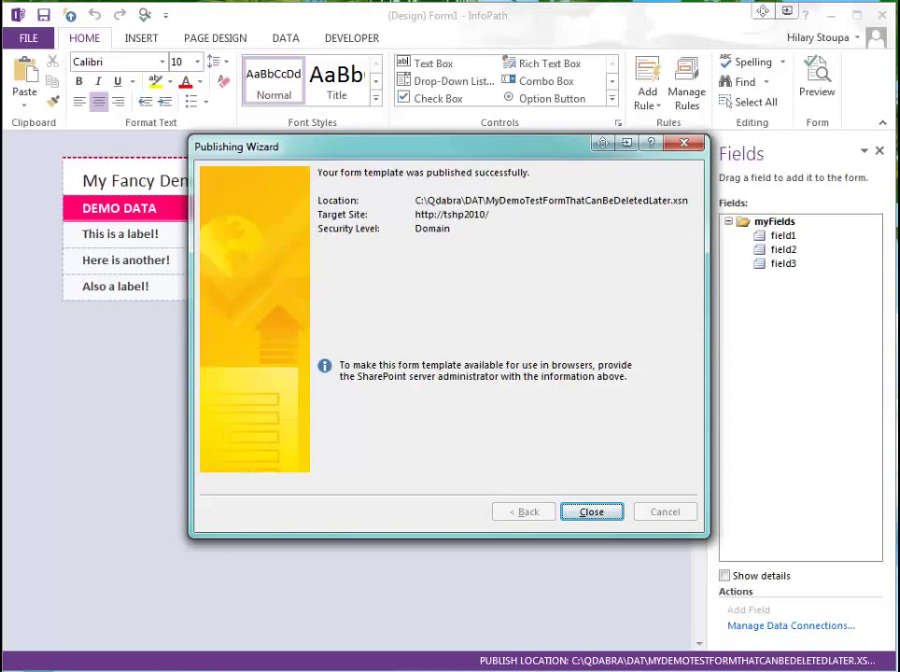
pyautogui.press('Return')
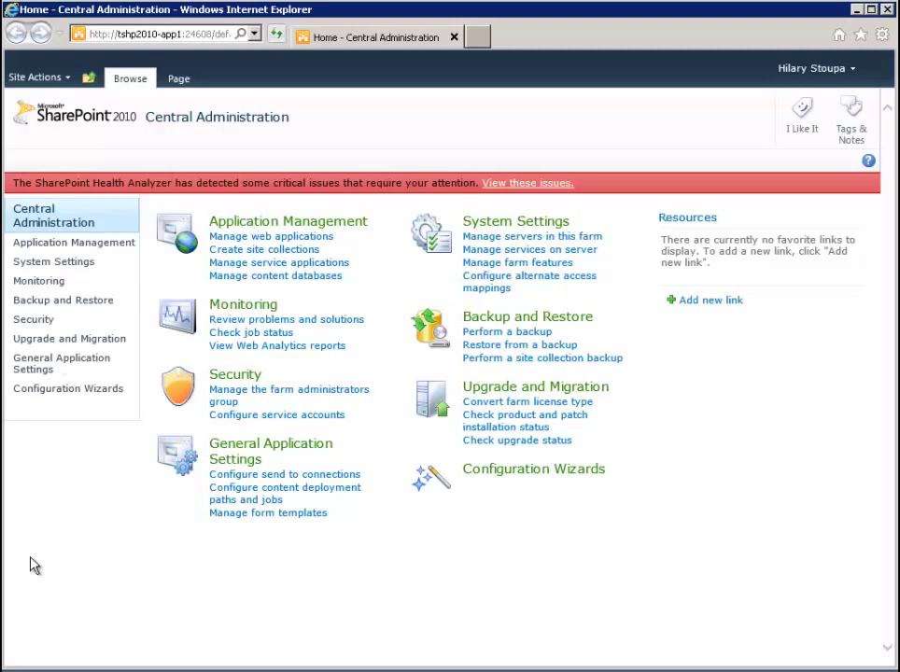
# In SharePoint Central Administration, start a form template upload and choose MyDemoTestFormThatCanBeDeletedLater.xsn from the desktop.
pyautogui.click(29, 371)
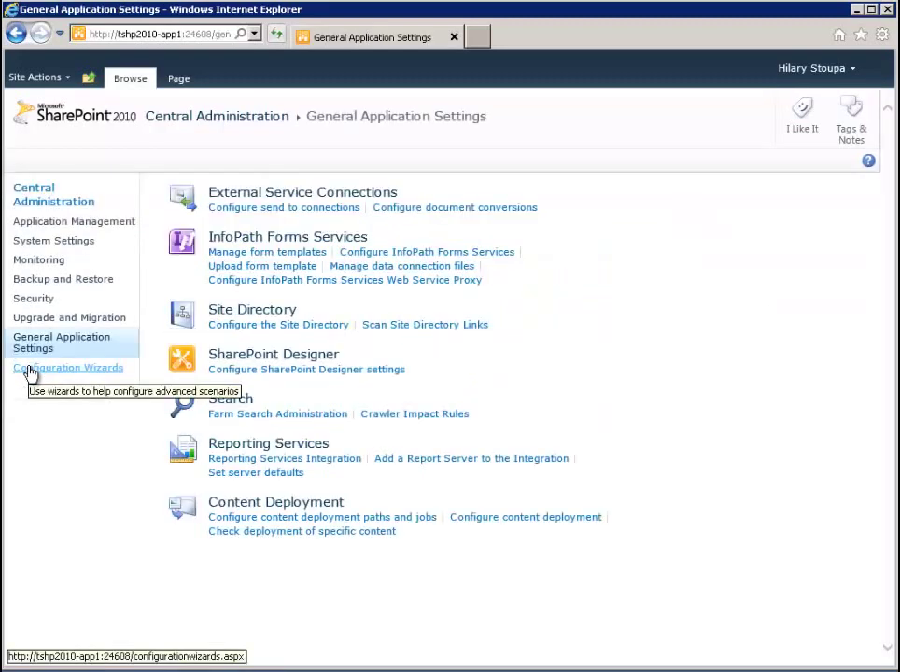
pyautogui.click(267, 268)
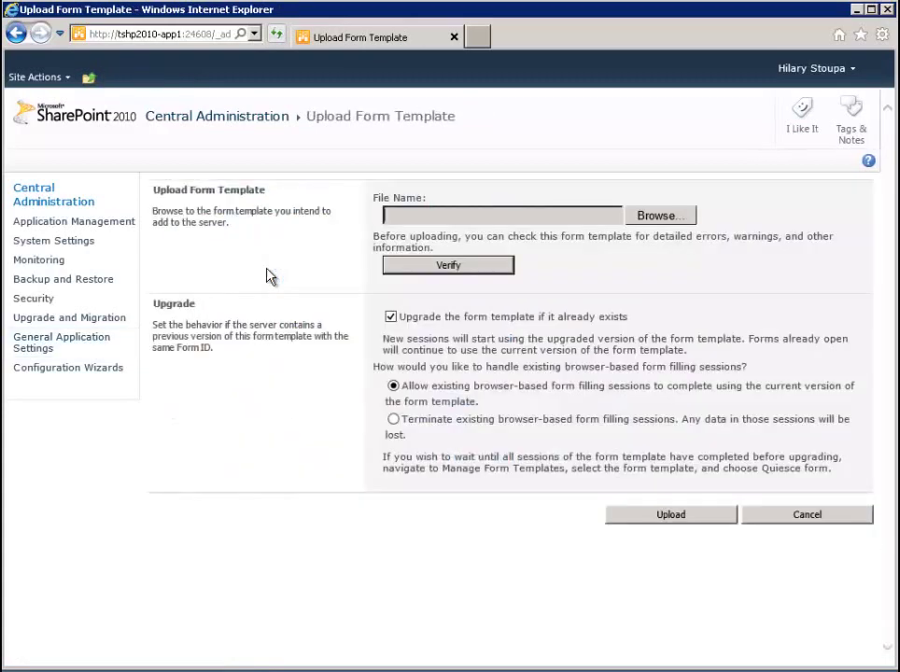
pyautogui.click(643, 220)
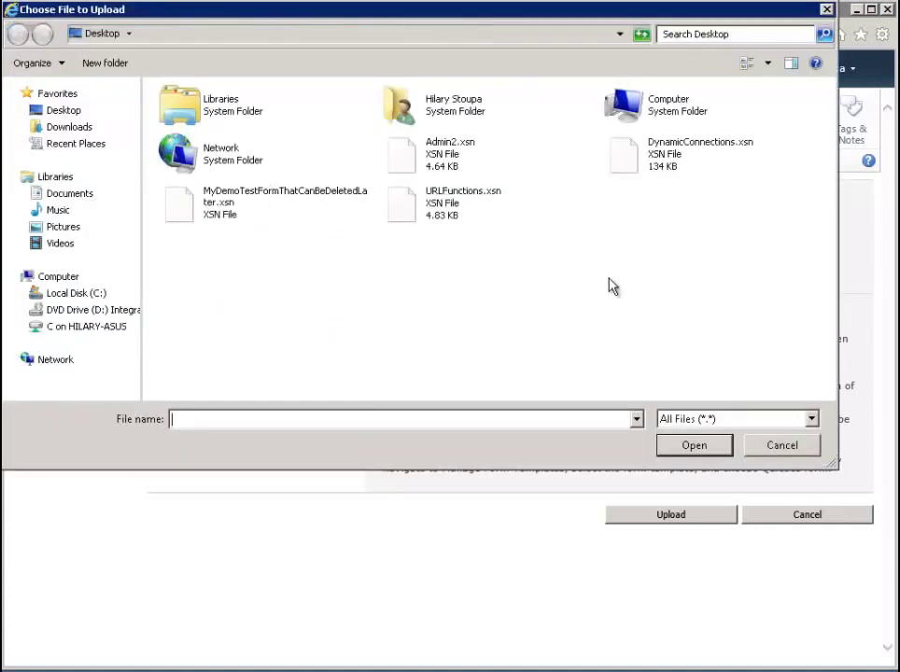
pyautogui.click(179, 221)
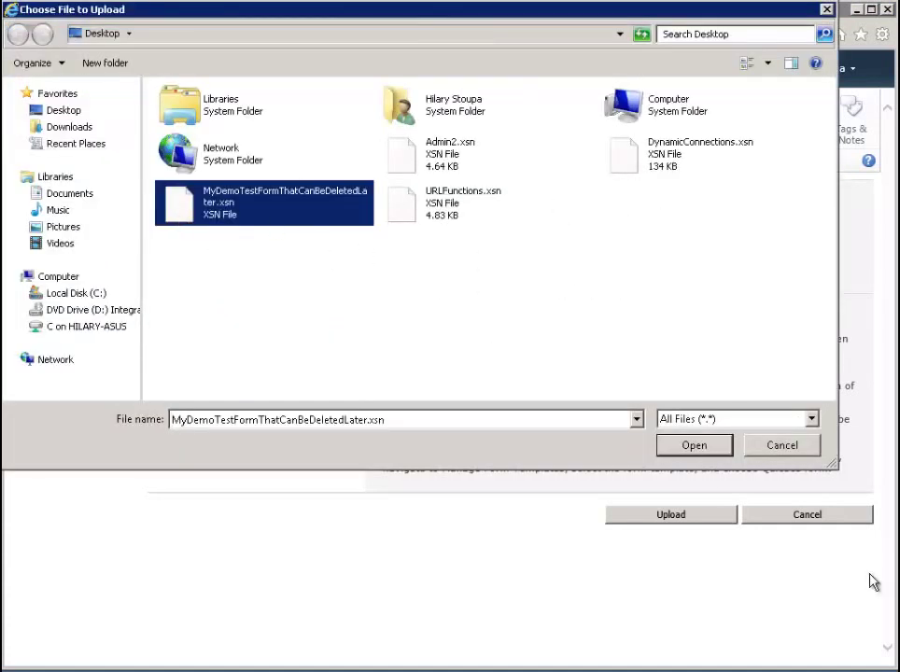
pyautogui.click(692, 449)
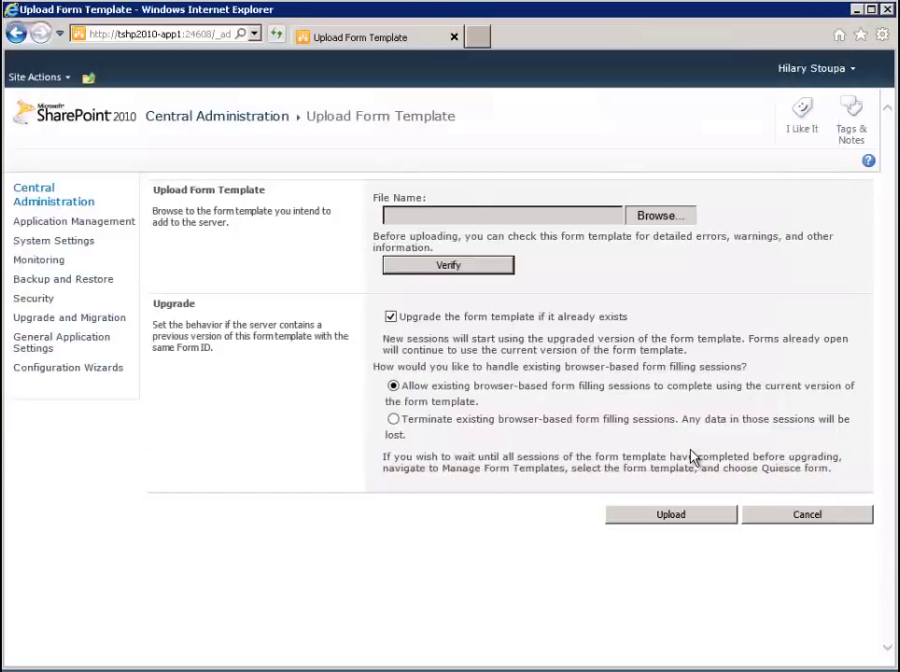
# Verify the chosen form template and upload it to the farm, upgrading it if it already exists.
pyautogui.click(444, 267)
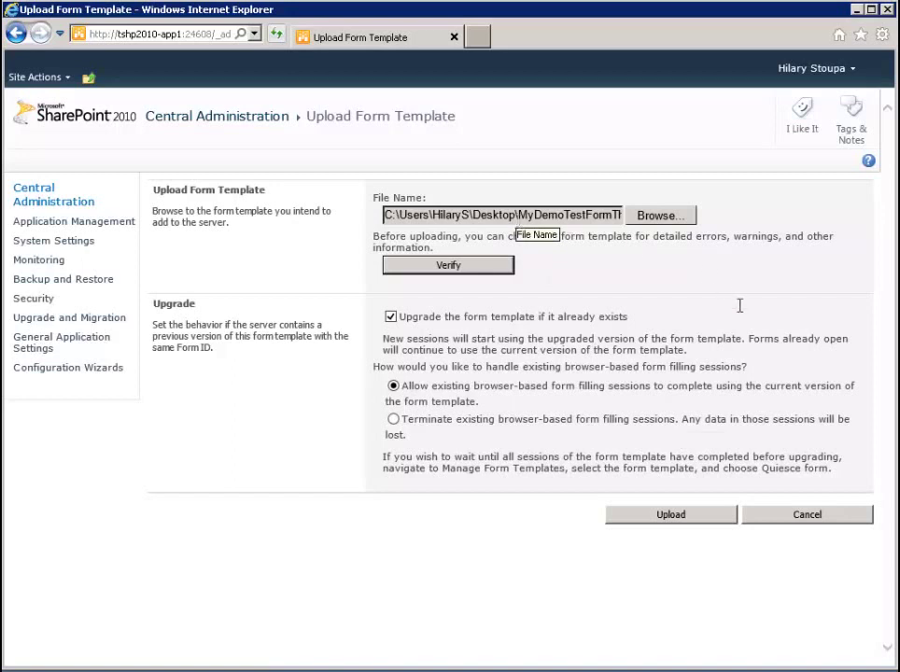
pyautogui.click(676, 516)
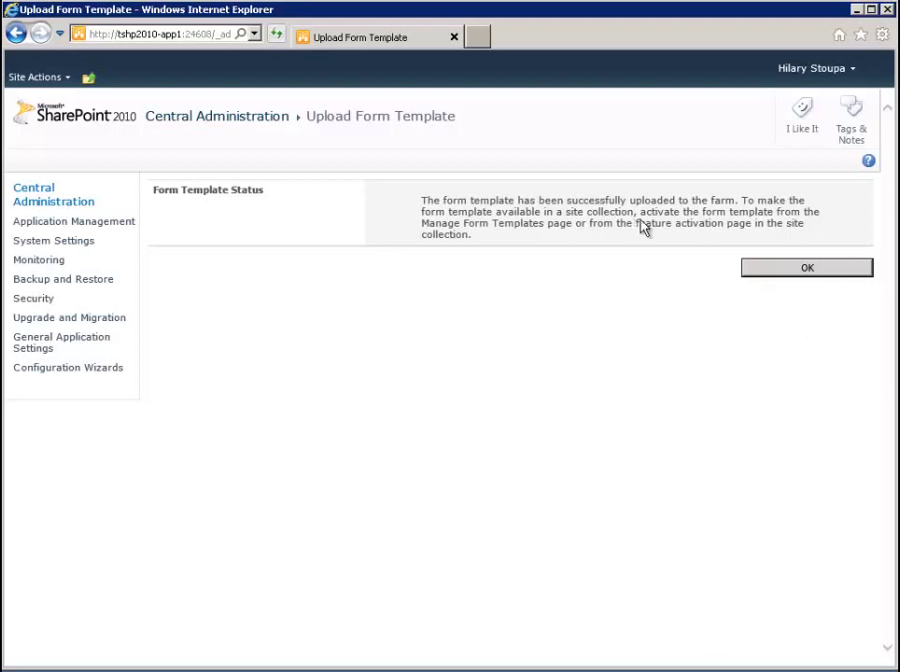
pyautogui.click(783, 270)
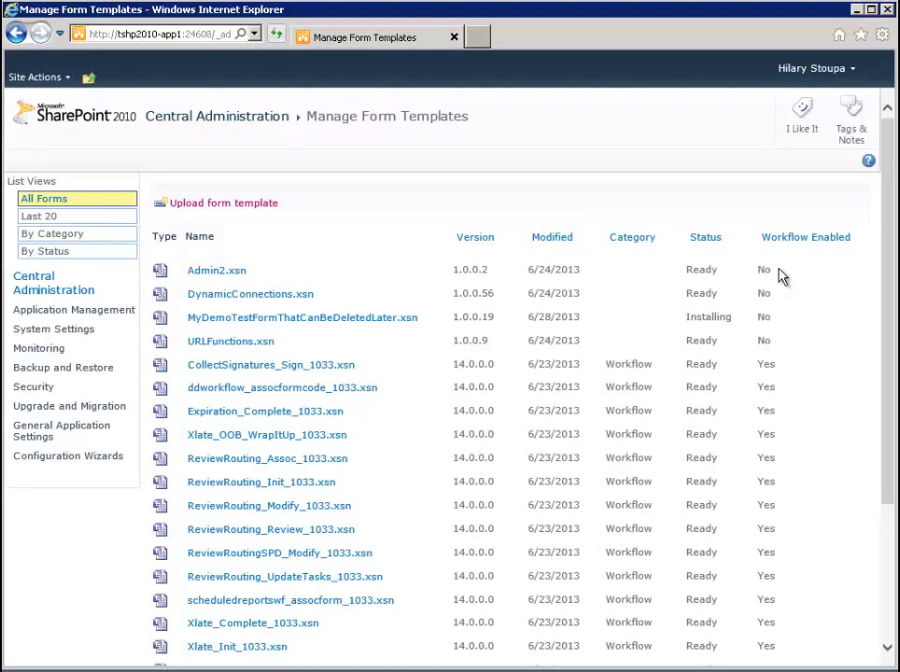
pyautogui.click(430, 320)
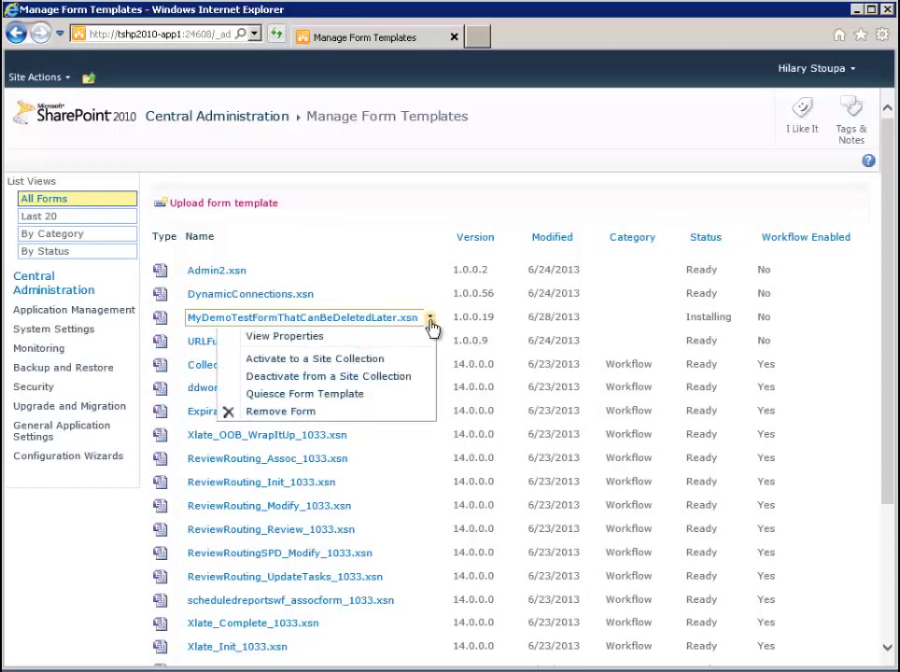
pyautogui.click(348, 360)
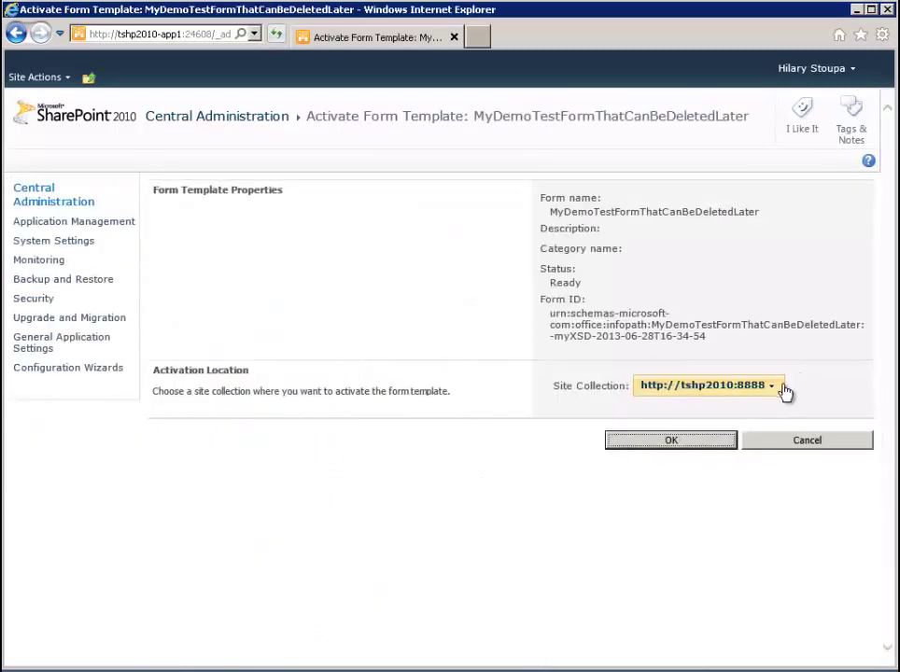
pyautogui.click(773, 386)
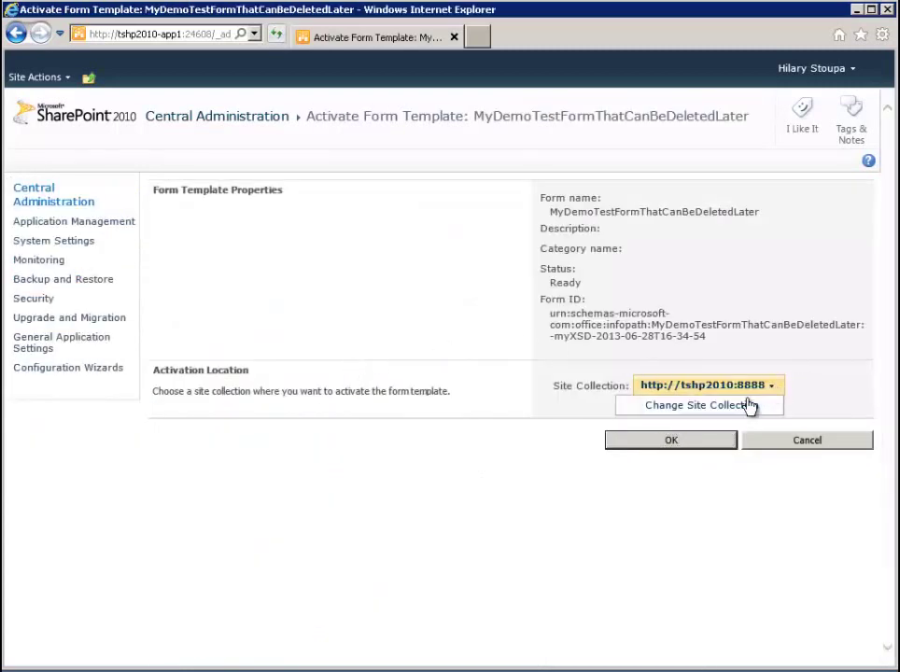
pyautogui.click(742, 409)
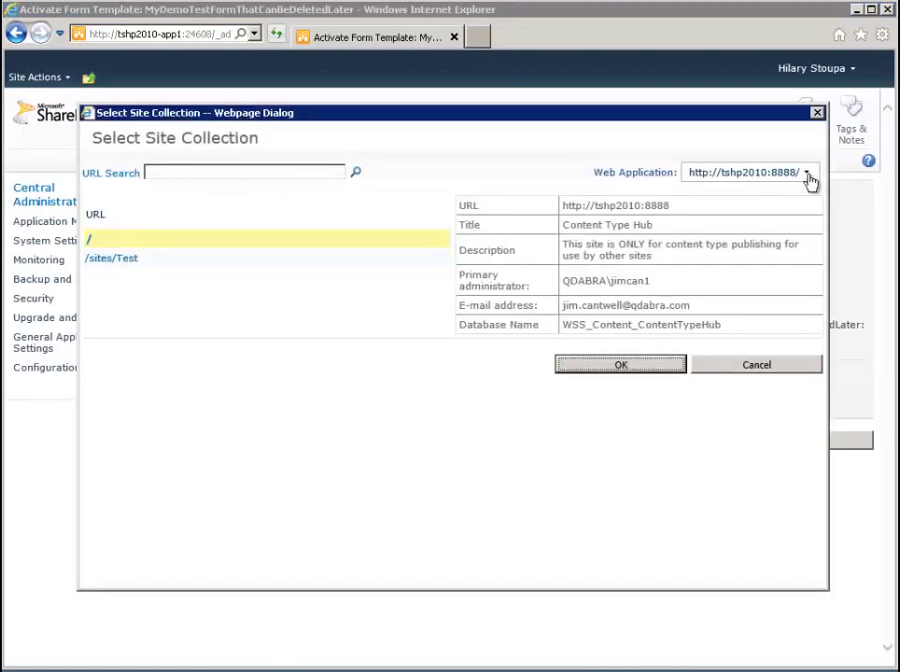
pyautogui.click(808, 177)
pyautogui.click(745, 198)
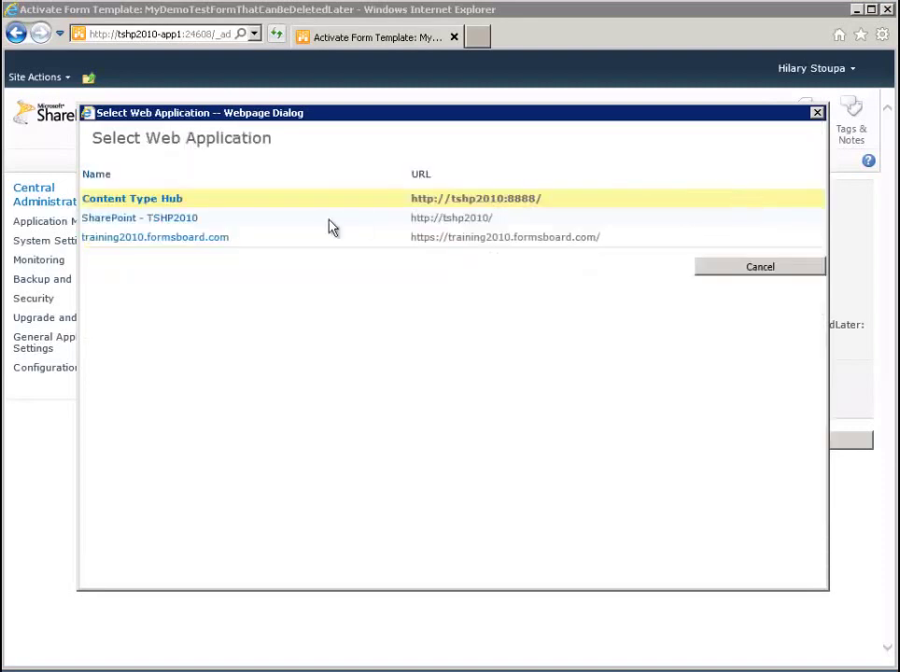
pyautogui.click(161, 221)
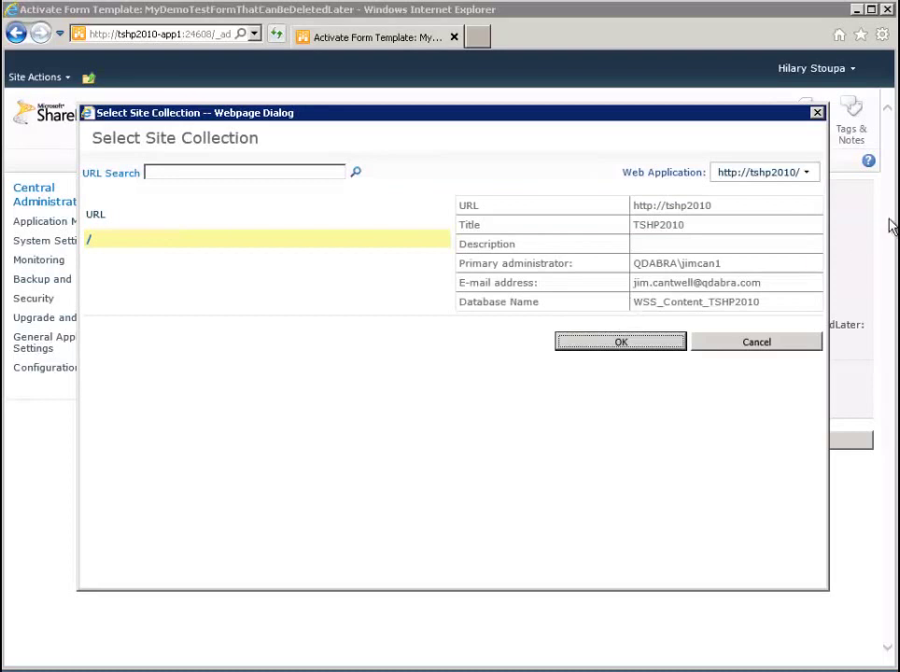
pyautogui.click(607, 343)
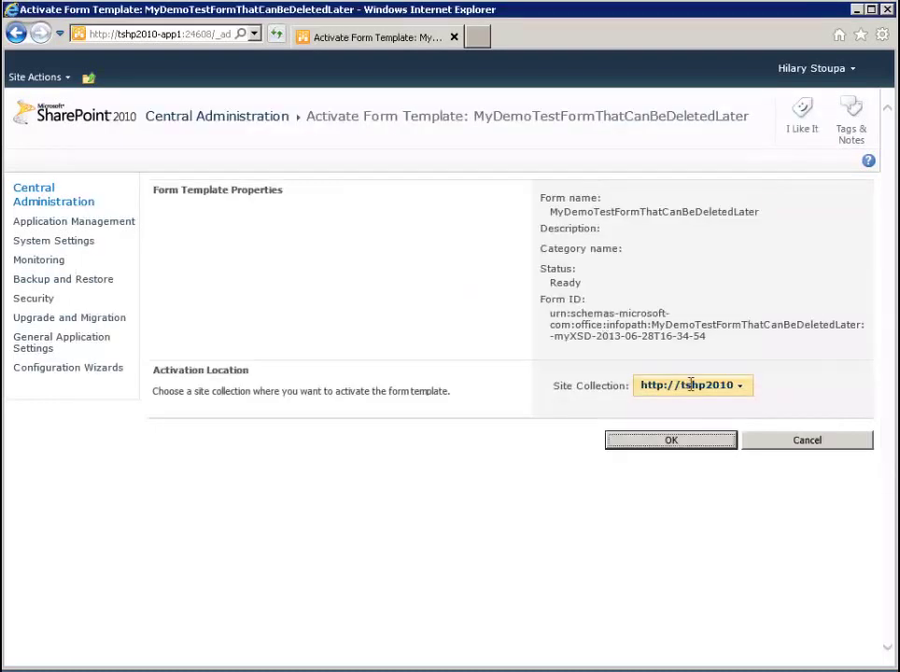
pyautogui.click(691, 447)
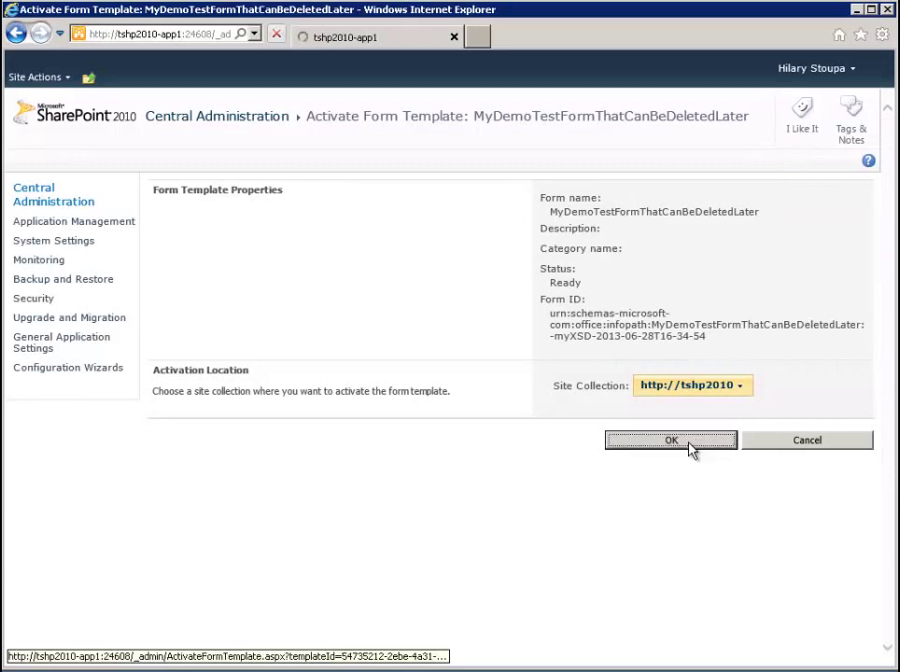
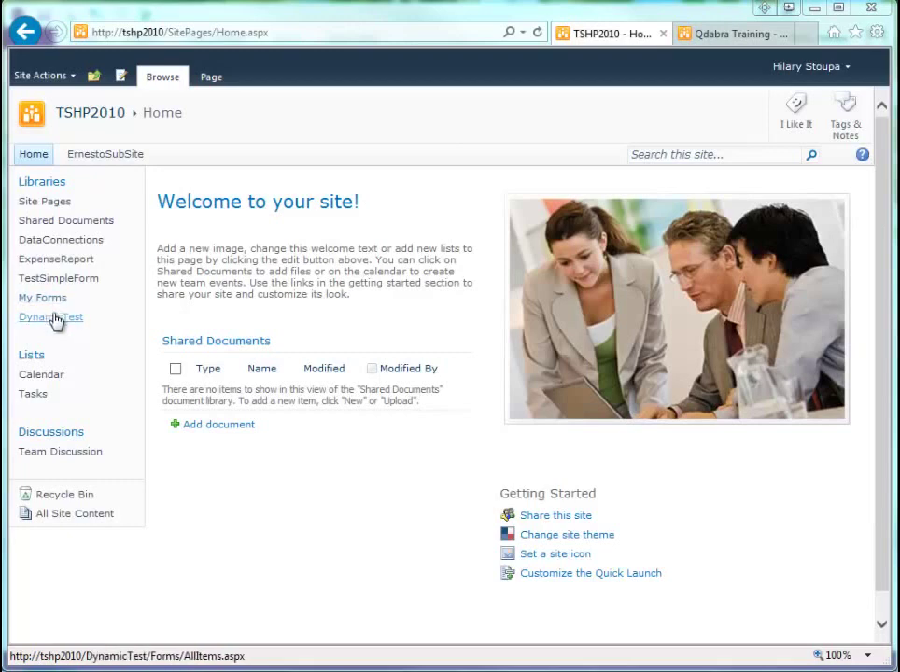
# On the TSHP2010 site, open the DynamicTest library's settings and check in the advanced settings whether content type management is allowed.
pyautogui.click(56, 319)
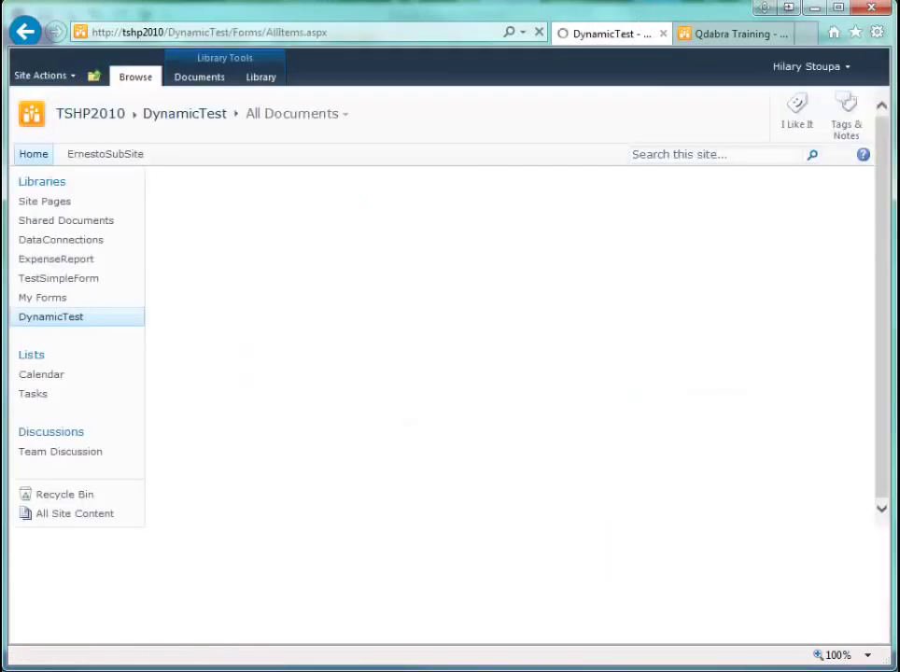
pyautogui.click(259, 77)
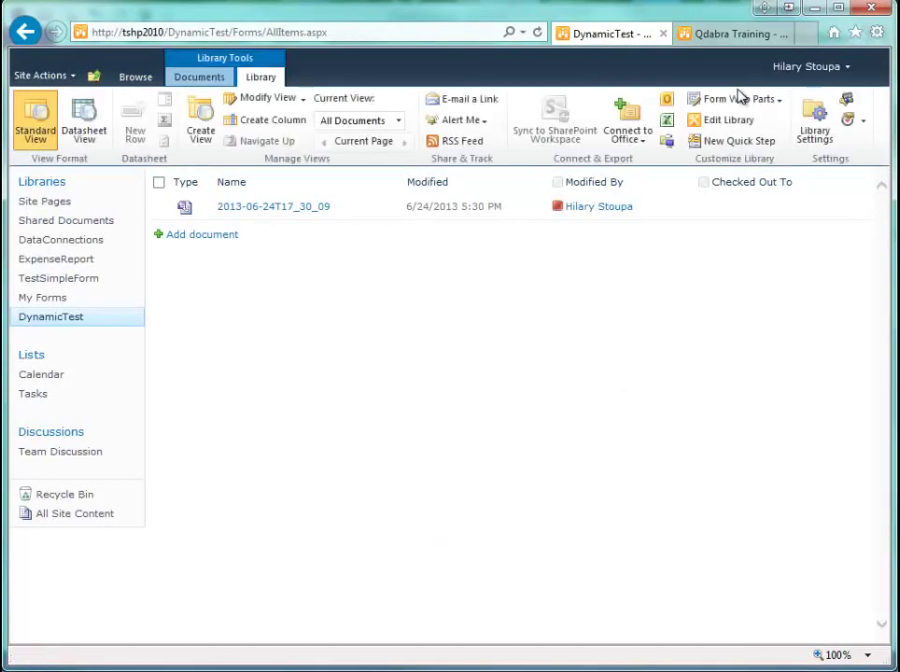
pyautogui.click(812, 129)
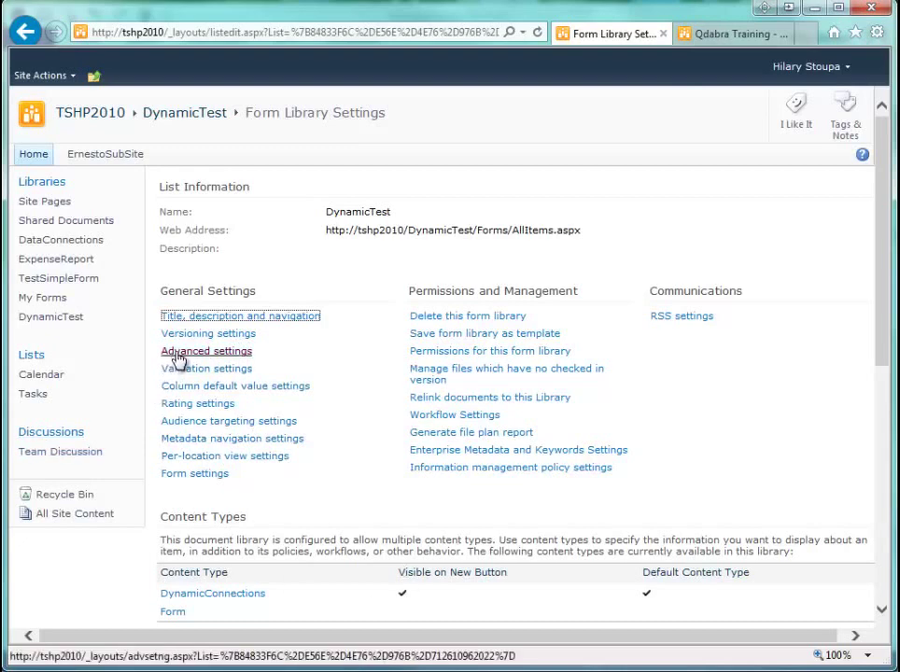
pyautogui.click(178, 361)
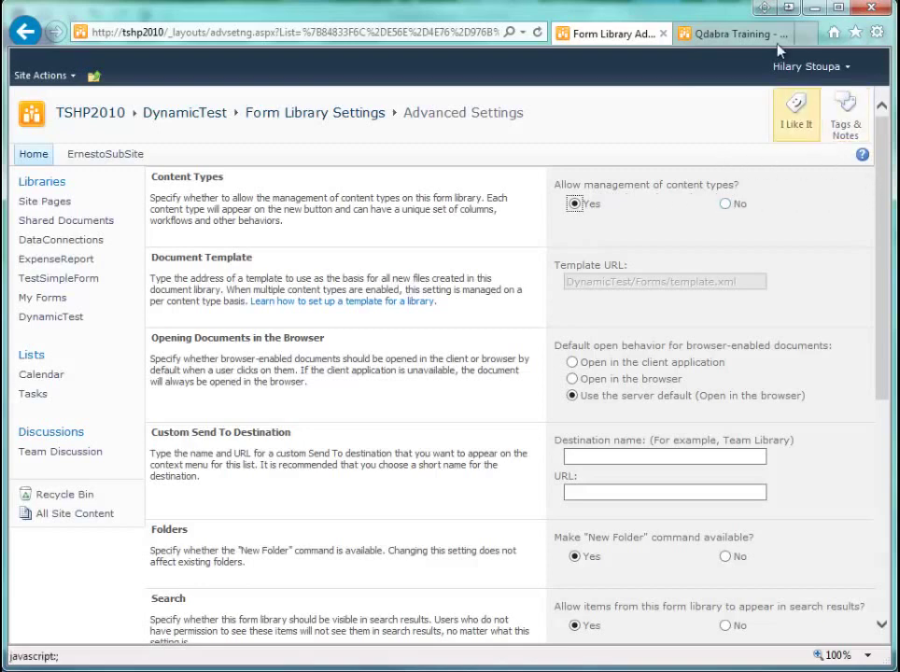
pyautogui.hotkey('alt', 'Left')
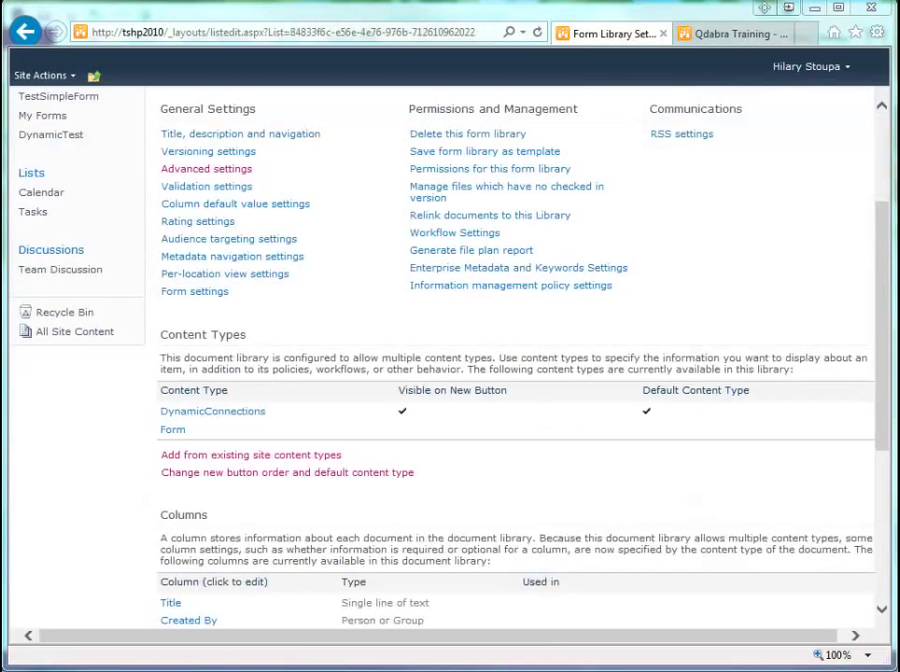
# Add the existing site content type MyDemoTestFormThatCanBeDeletedLater to the DynamicTest library.
pyautogui.click(237, 464)
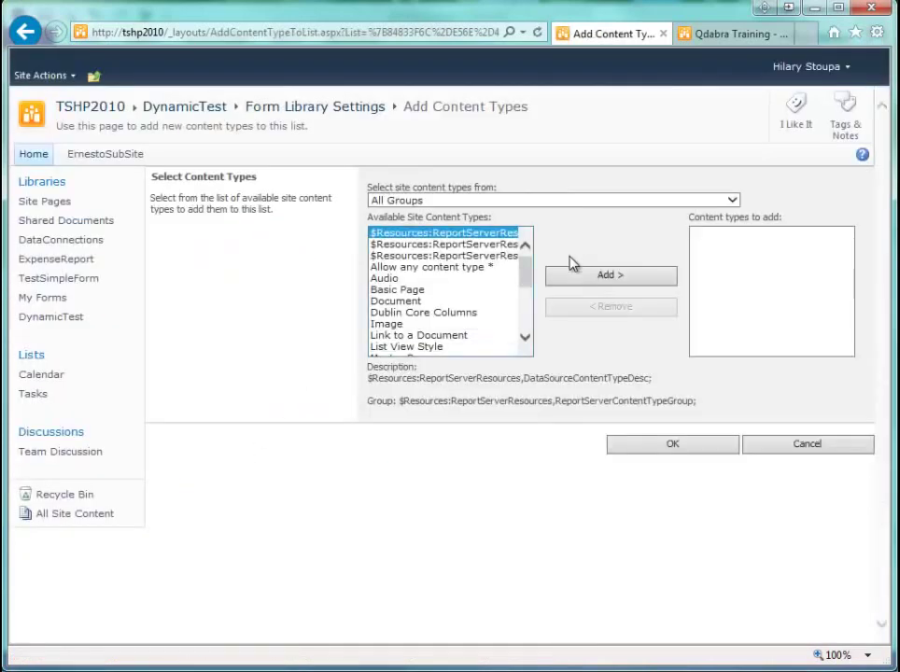
pyautogui.moveTo(529, 288); pyautogui.dragTo(528, 304)
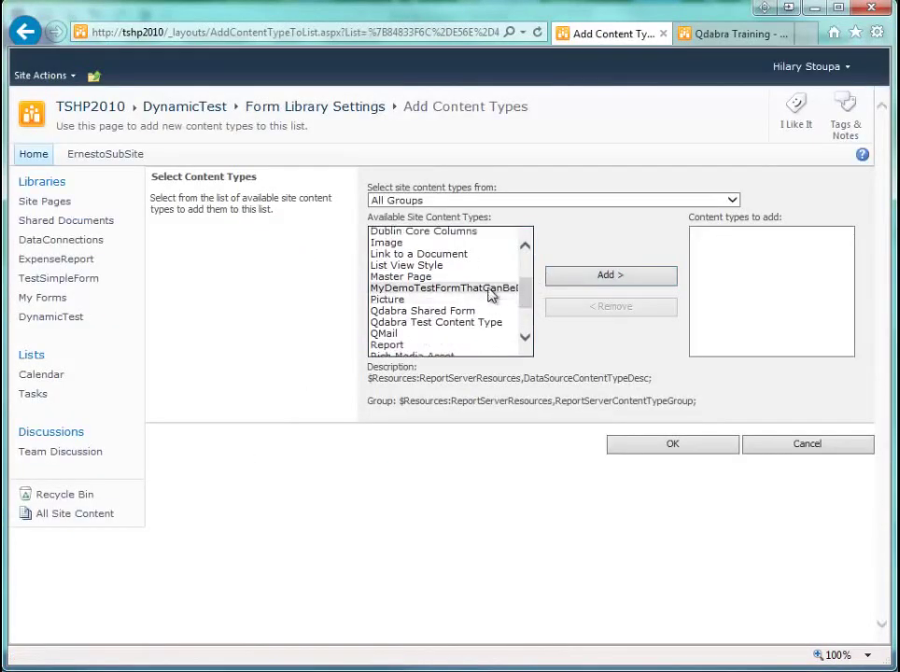
pyautogui.click(481, 289)
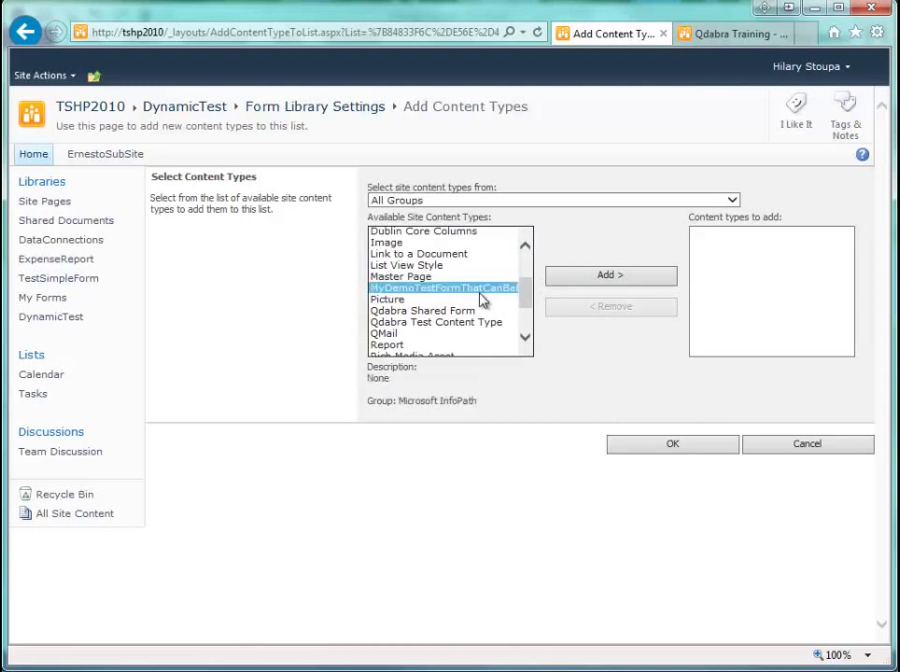
pyautogui.click(579, 280)
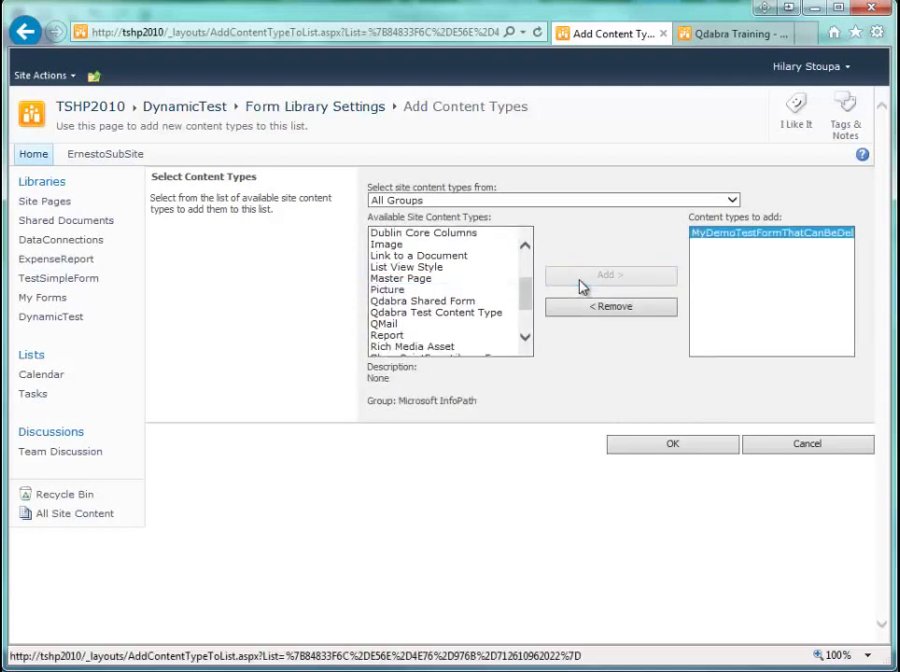
pyautogui.click(701, 450)
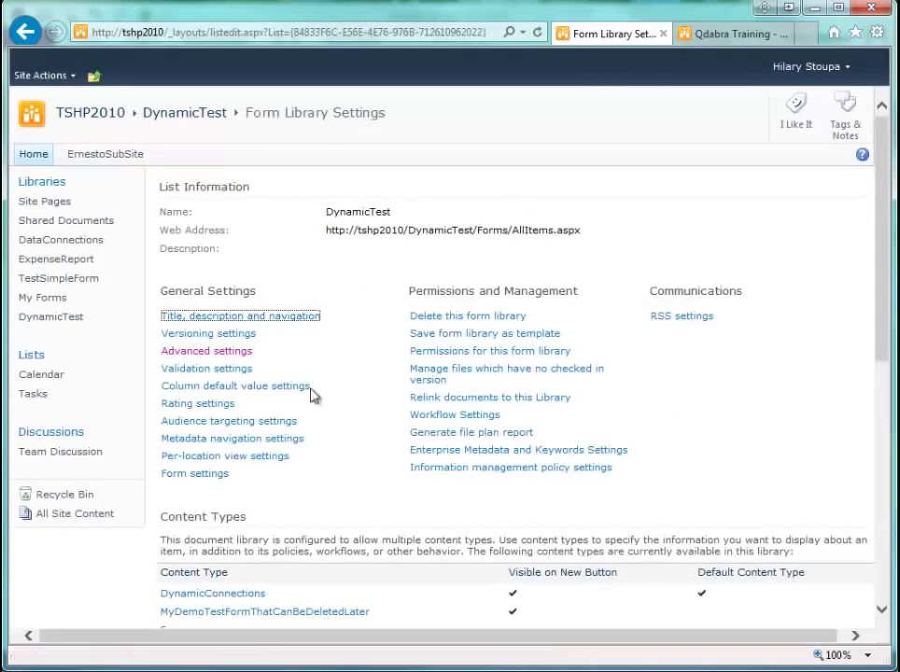
# Return to the DynamicTest library and open a new document based on MyDemoTestFormThatCanBeDeletedLater.
pyautogui.click(207, 114)
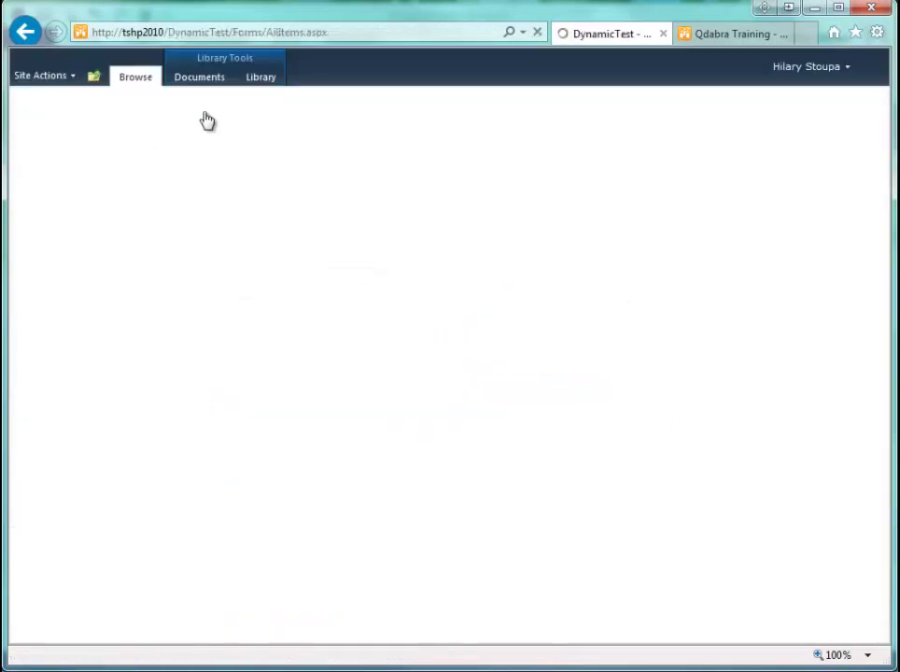
pyautogui.click(204, 83)
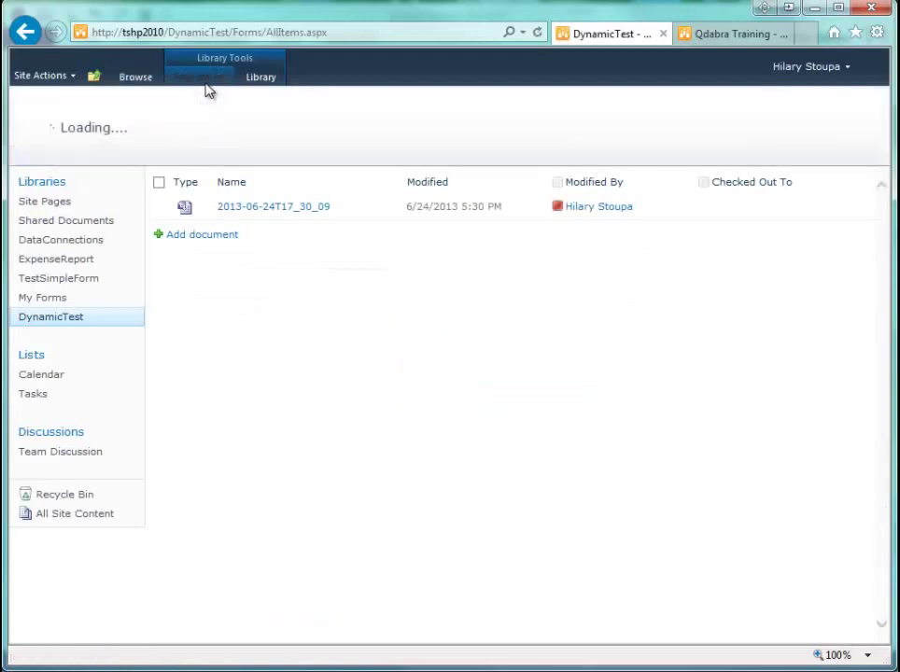
pyautogui.click(60, 139)
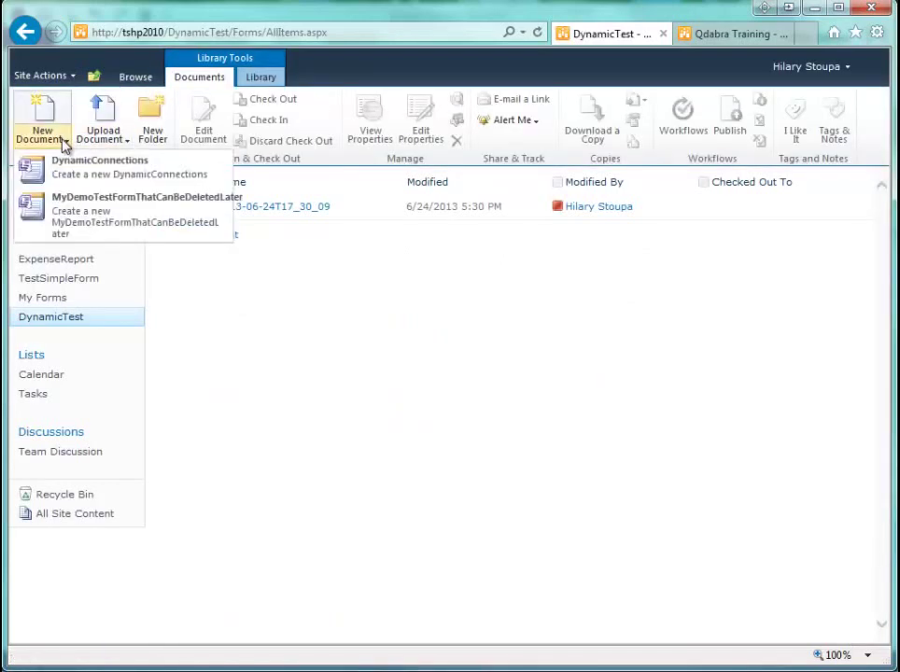
pyautogui.click(56, 215)
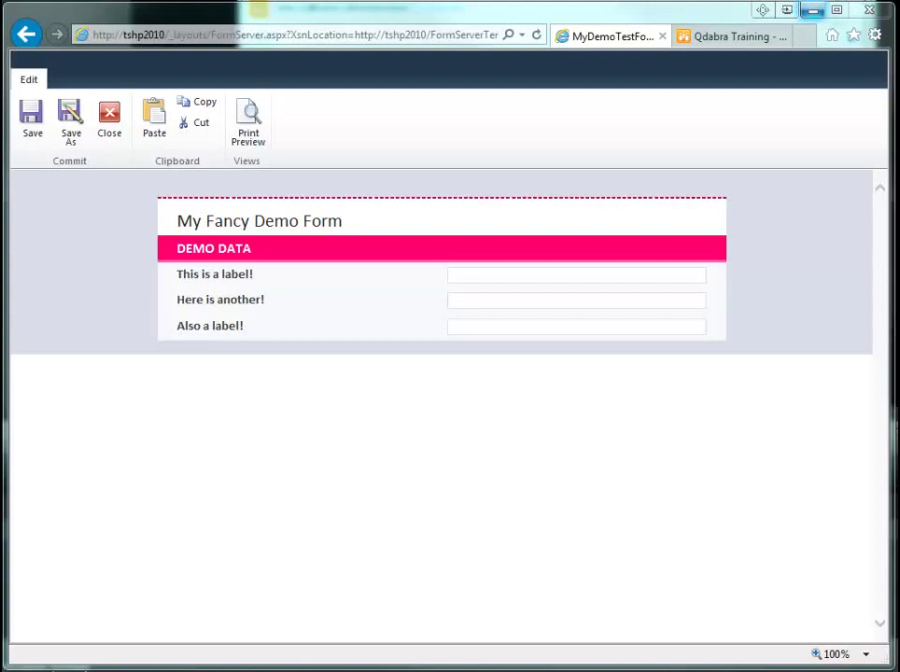
# On the Qdabra Training site, activate MyDemoTestFormThatCanBeDeletedLater in the site collection features.
pyautogui.click(710, 39)
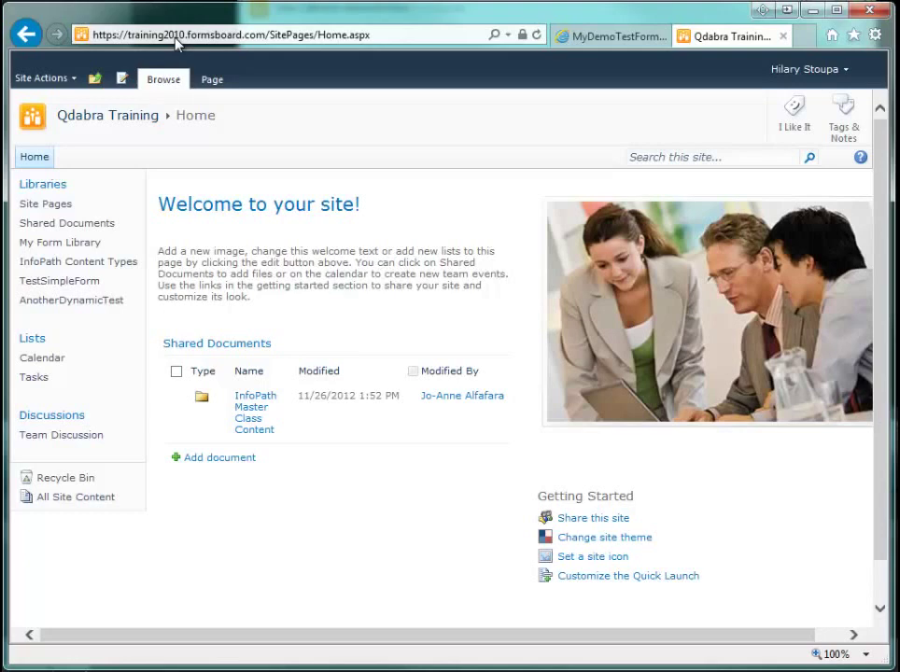
pyautogui.click(72, 82)
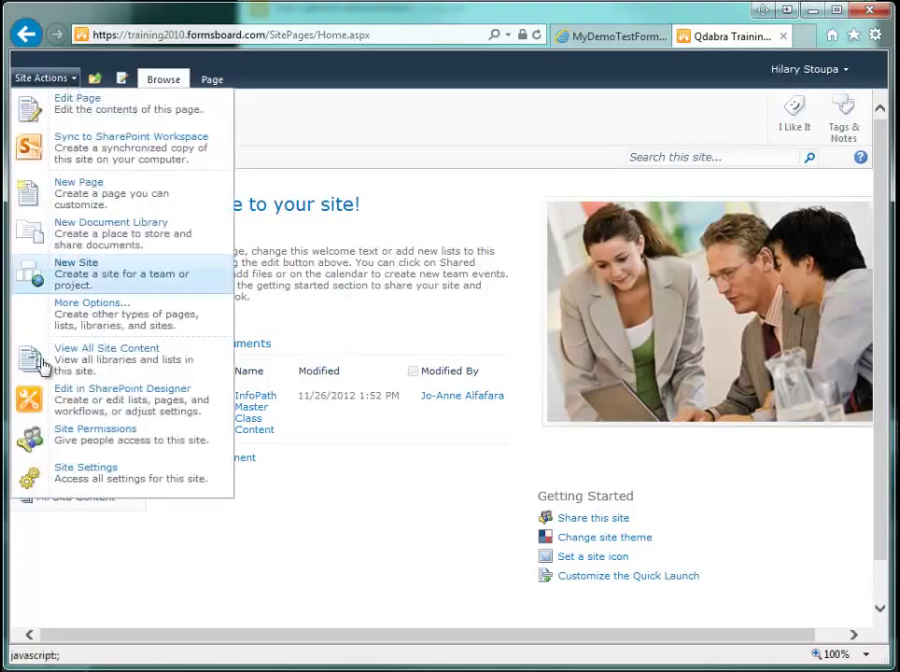
pyautogui.click(68, 484)
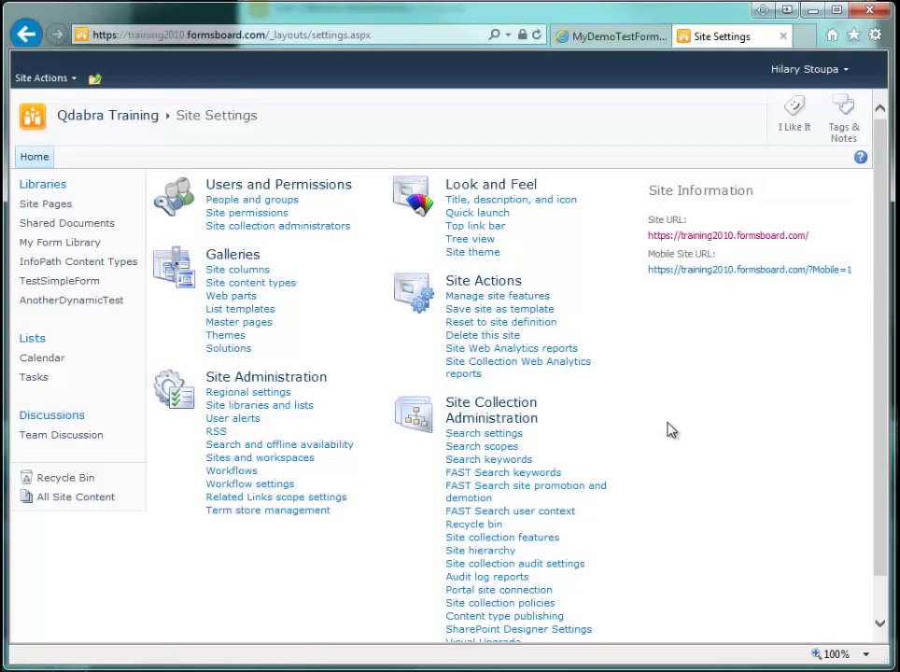
pyautogui.click(541, 539)
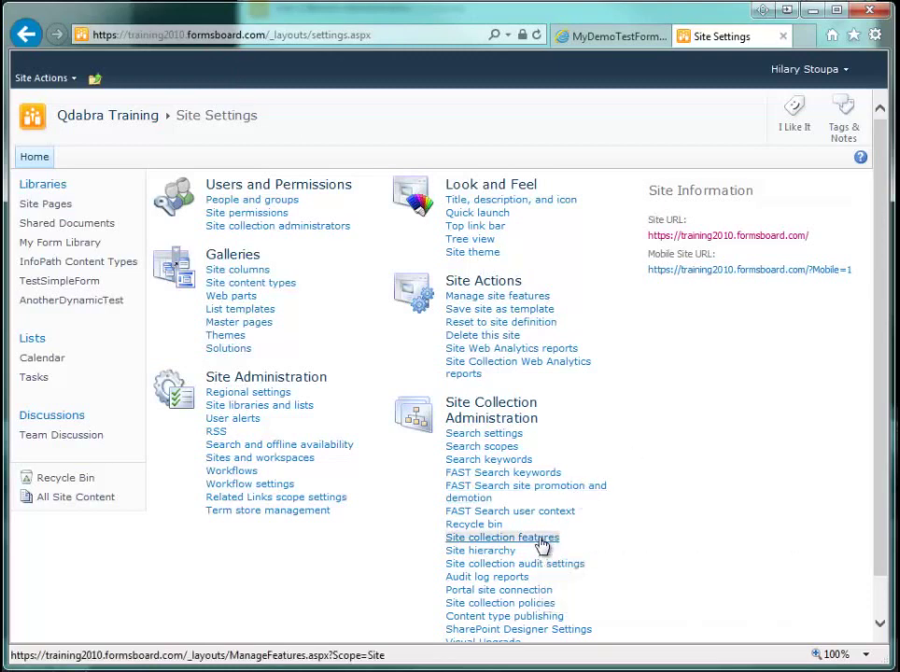
pyautogui.scroll(-3, 541, 538)
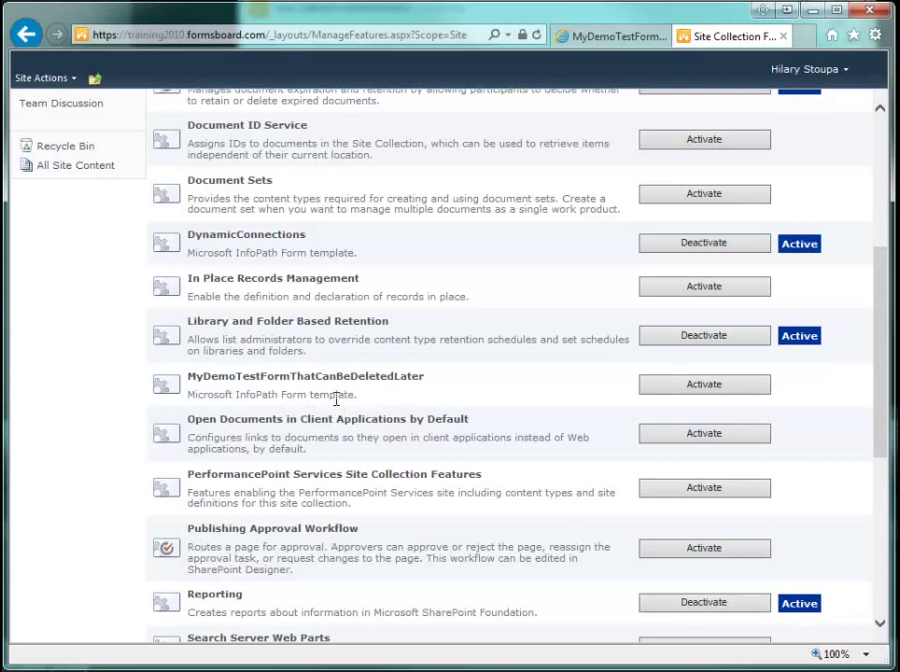
pyautogui.click(694, 392)
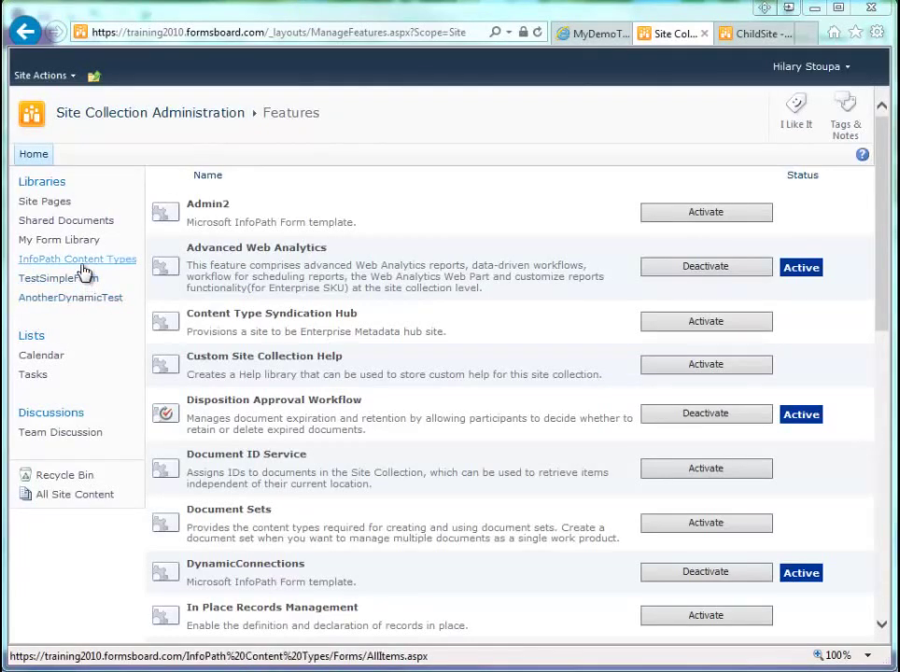
# In the InfoPath Content Types library's advanced settings, allow management of content types and save the change.
pyautogui.click(81, 268)
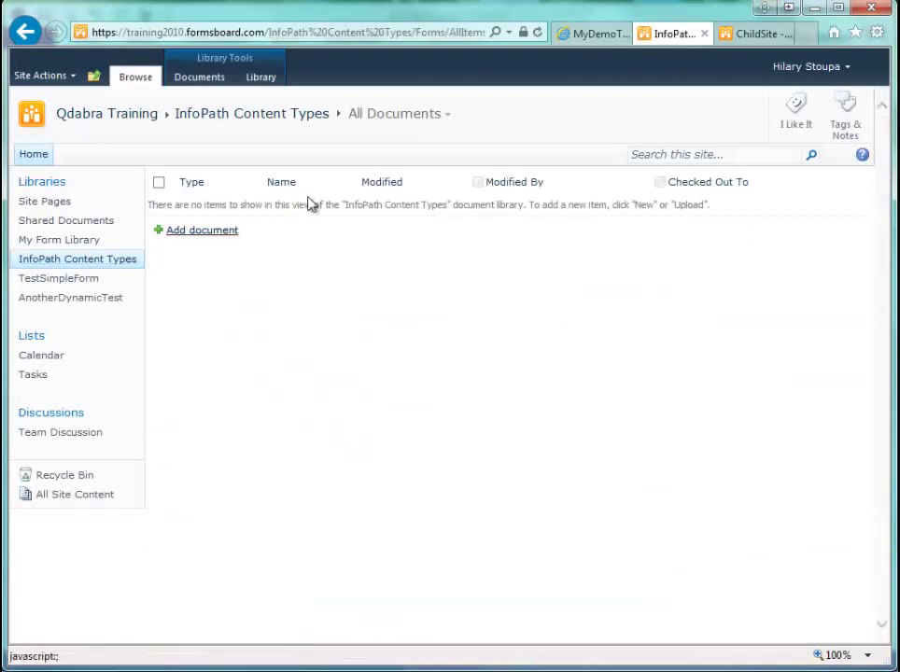
pyautogui.click(270, 81)
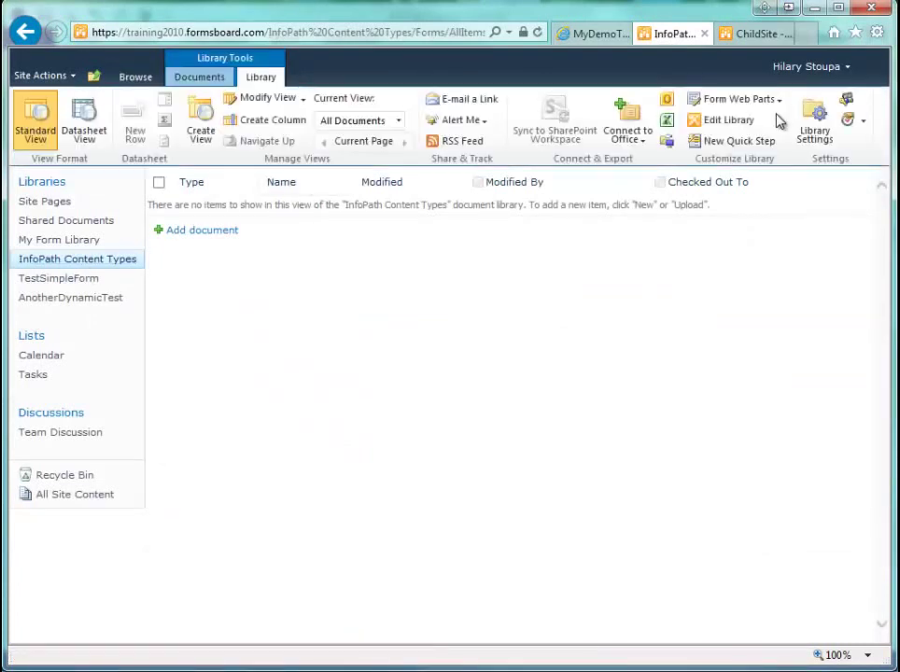
pyautogui.click(818, 130)
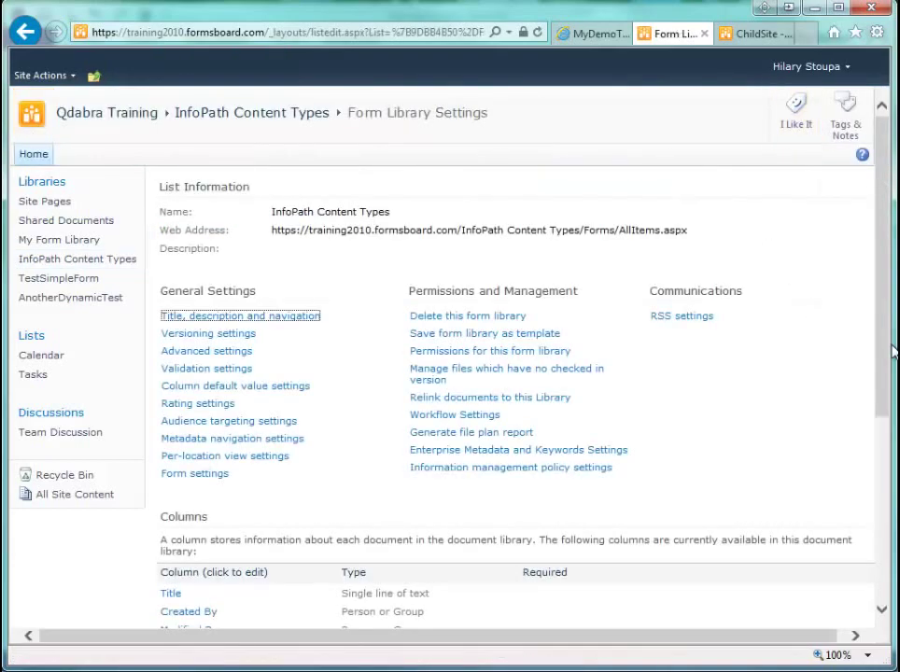
pyautogui.scroll(-3, 811, 375)
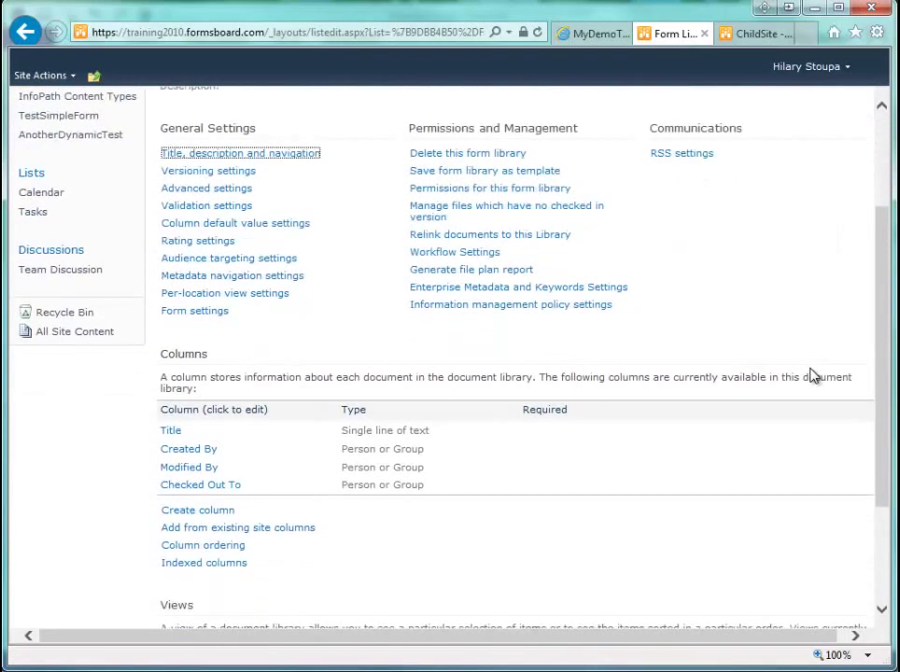
pyautogui.click(189, 196)
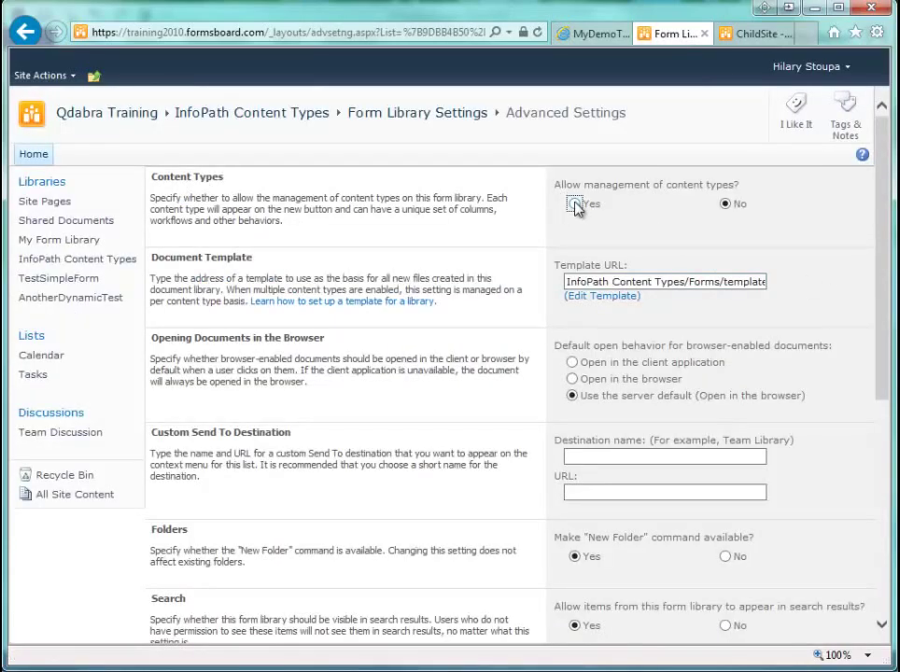
pyautogui.click(574, 203)
pyautogui.scroll(-8, 446, 252)
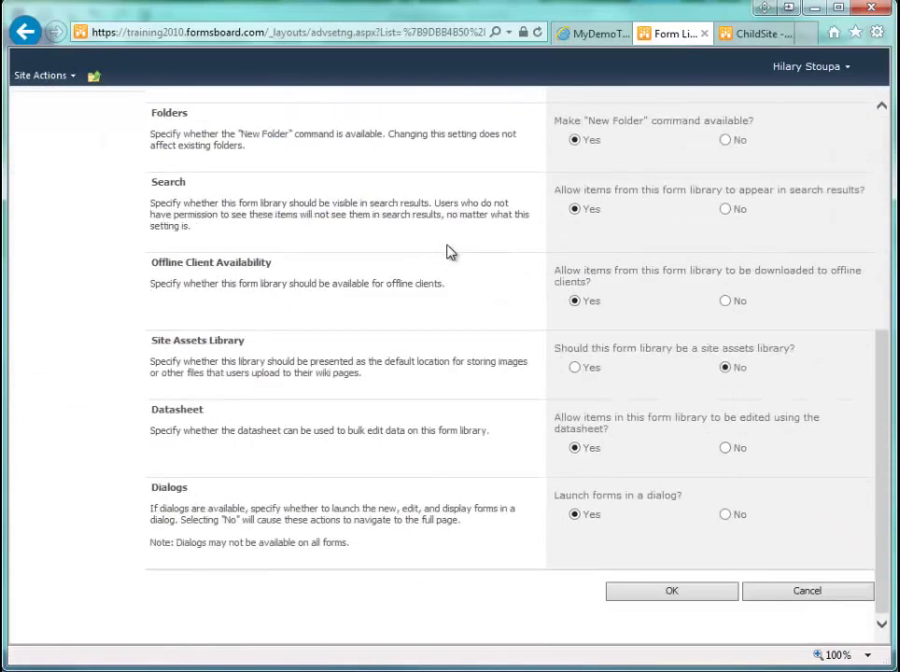
pyautogui.click(660, 602)
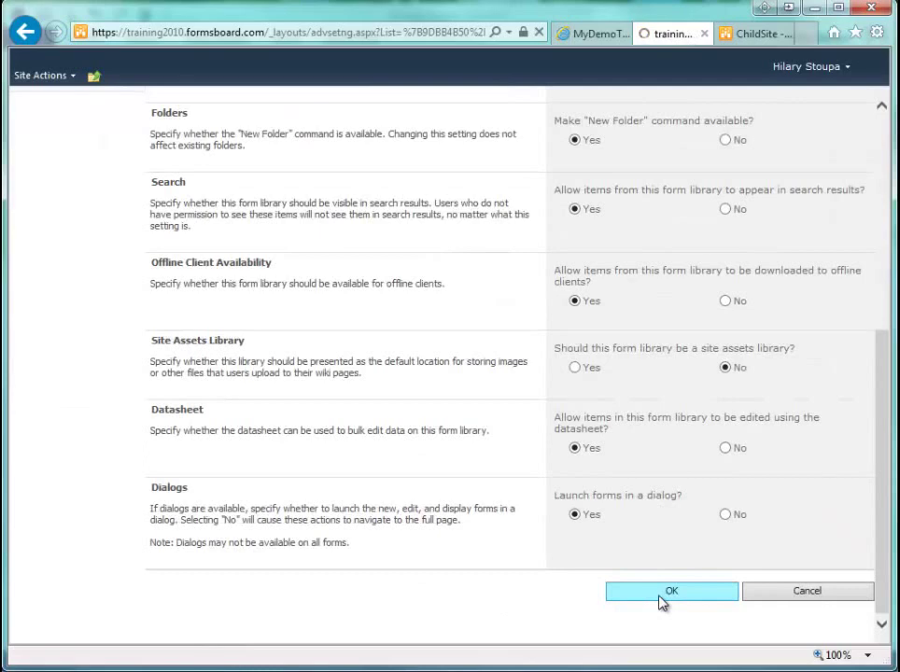
# Add the existing site content type MyDemoTestFormThatCanBeDeletedLater to the InfoPath Content Types library.
pyautogui.scroll(-3, 328, 493)
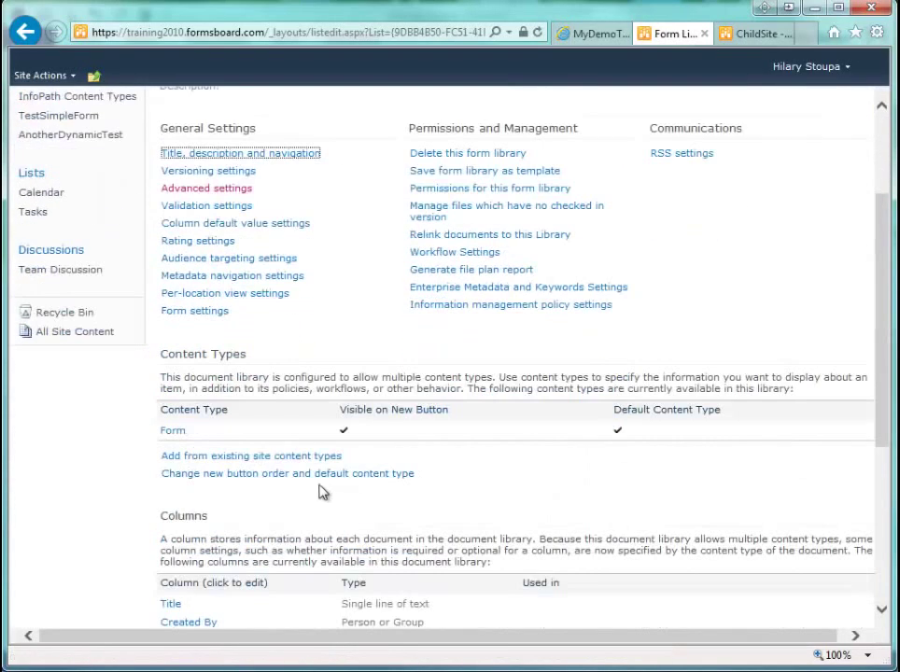
pyautogui.click(291, 458)
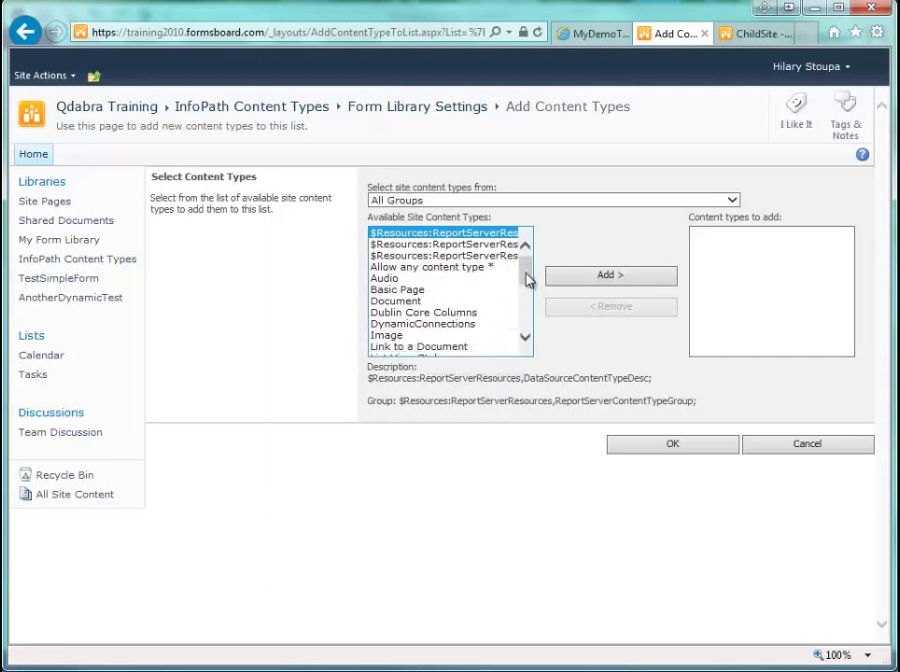
pyautogui.moveTo(529, 279); pyautogui.dragTo(536, 295)
pyautogui.click(507, 300)
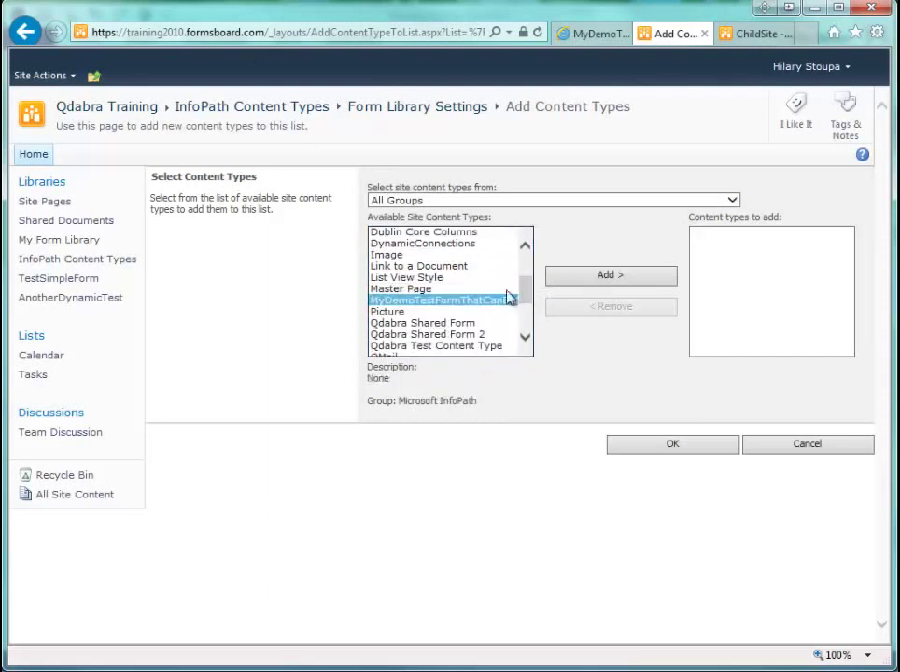
pyautogui.click(589, 280)
pyautogui.click(674, 443)
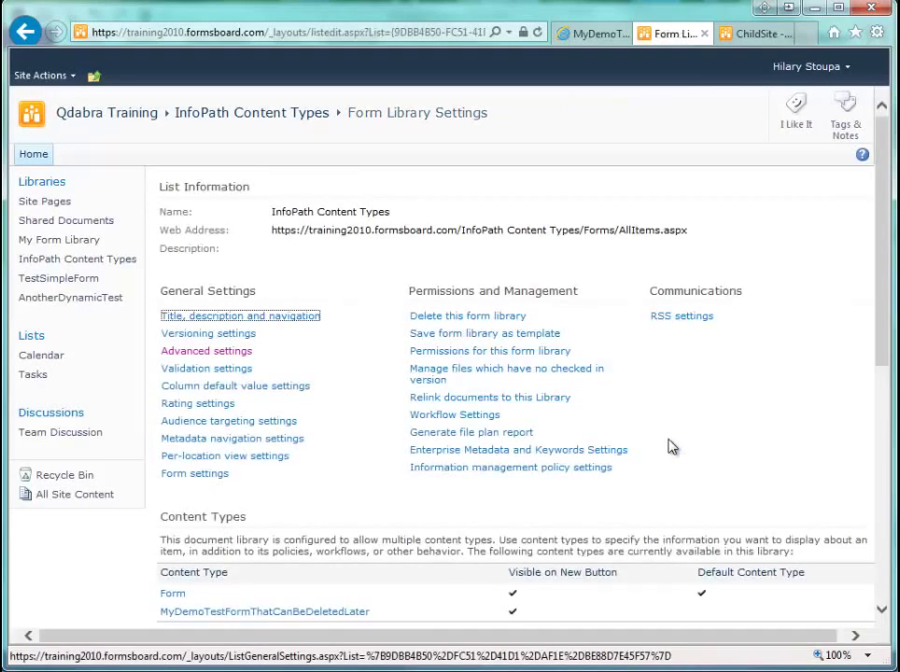
pyautogui.click(754, 35)
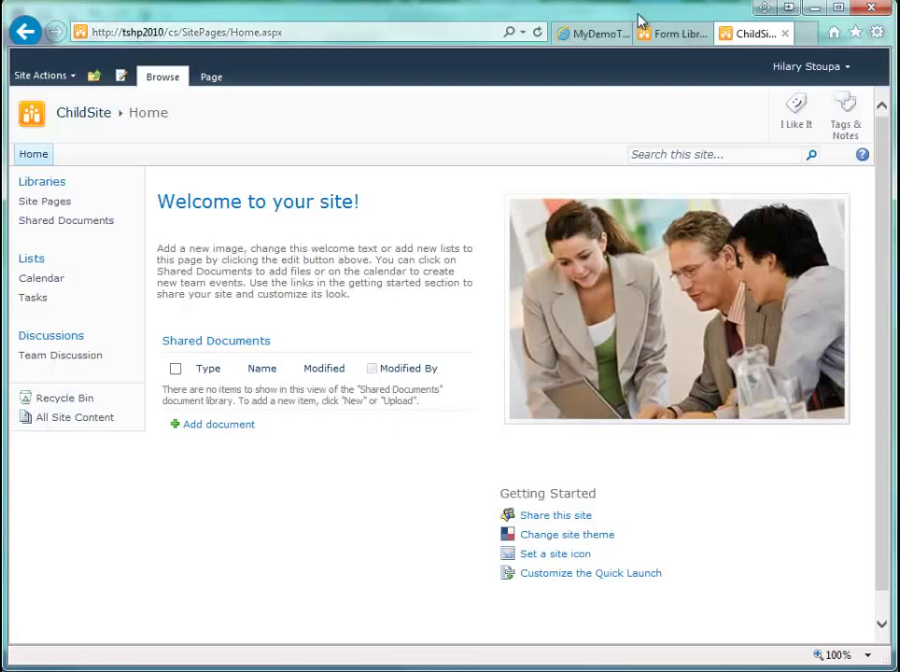
pyautogui.hotkey('alt', 'Left')
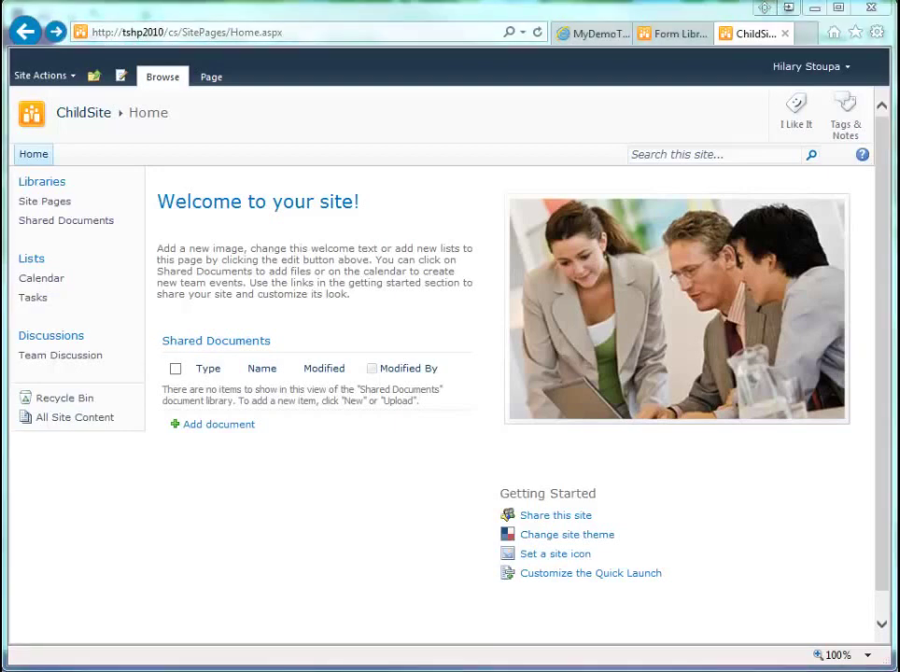
pyautogui.click(71, 76)
pyautogui.click(34, 471)
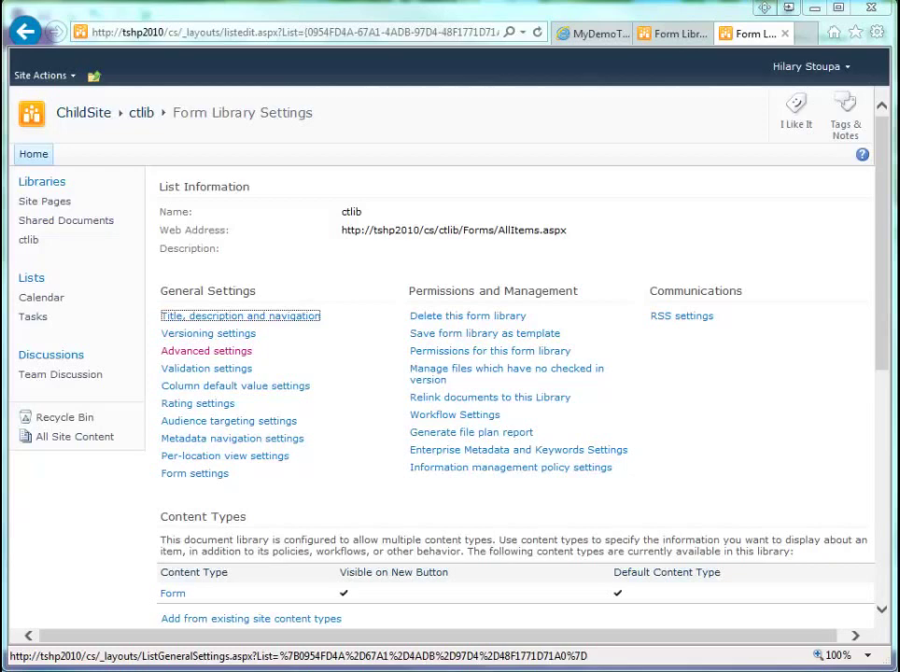
# For ChildSite's ctlib library, select MyDemoTestFormThatCanBeDeletedLater from the existing site content types for adding.
pyautogui.click(240, 358)
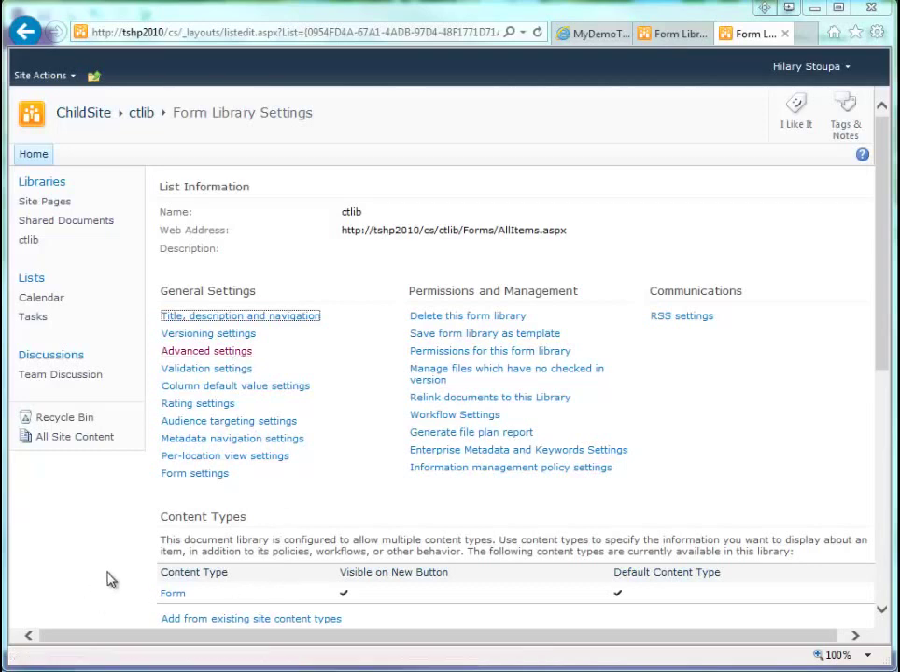
pyautogui.click(235, 620)
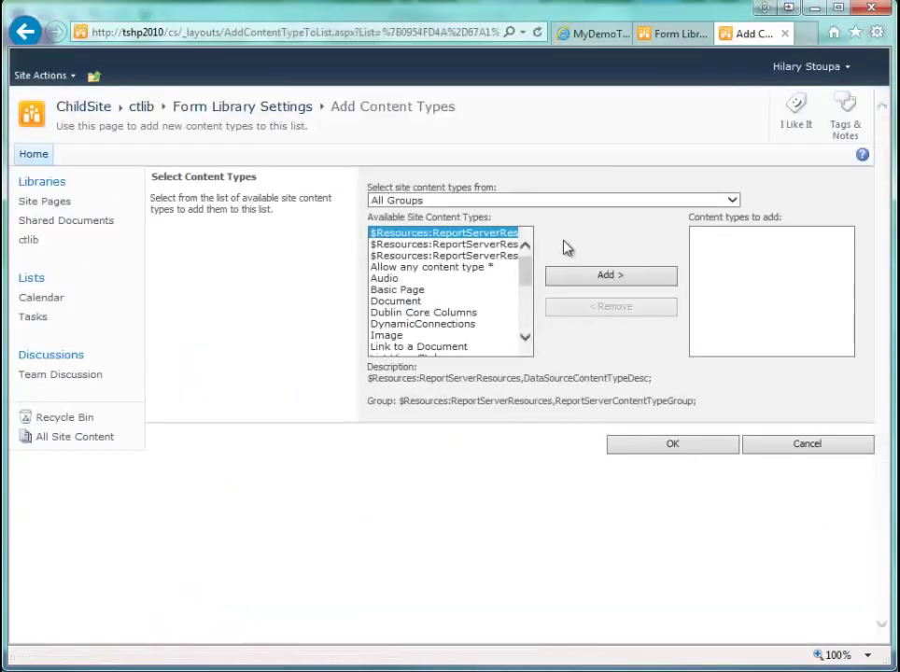
pyautogui.scroll(-3, 519, 279)
pyautogui.click(502, 282)
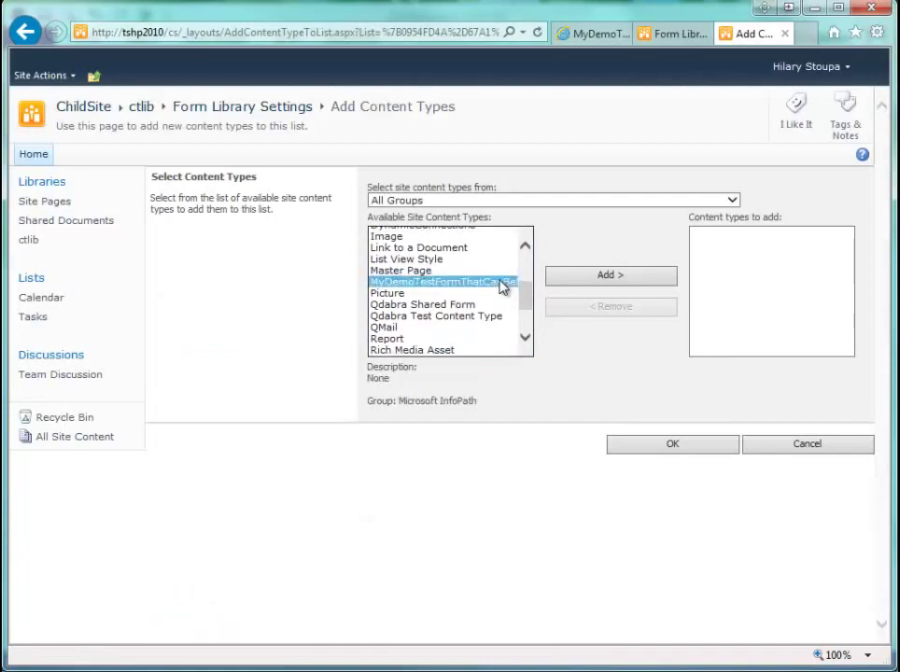